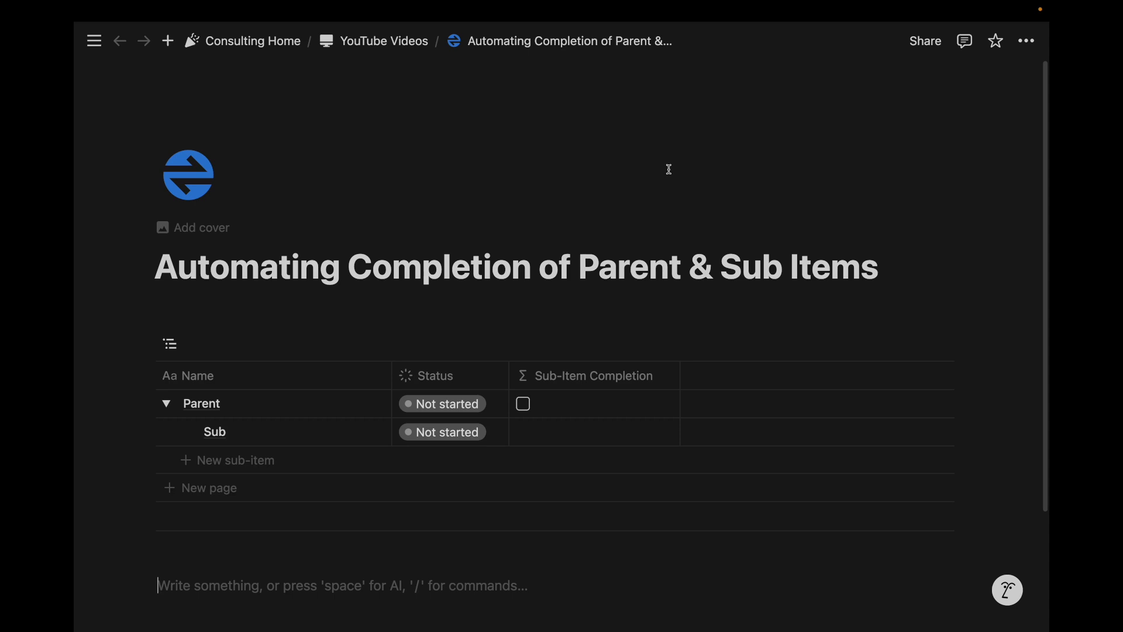
Test the existing parent and sub-item automation by setting the items' Status to Done in the example table.
{"action": "left_click", "coordinate": [444, 432]}
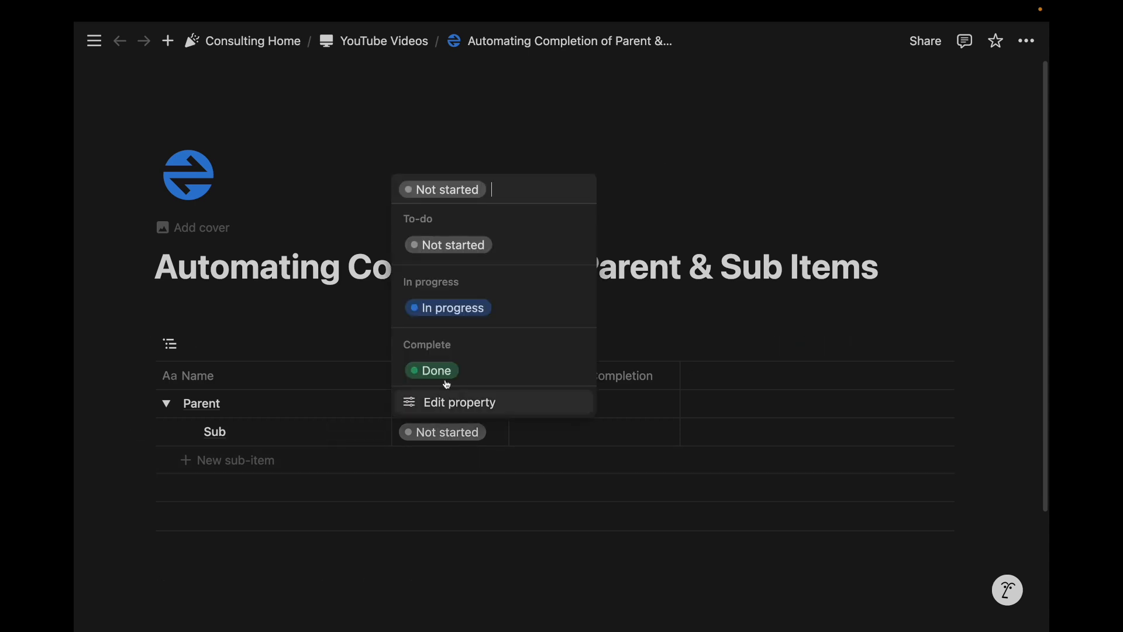
{"action": "left_click", "coordinate": [441, 372]}
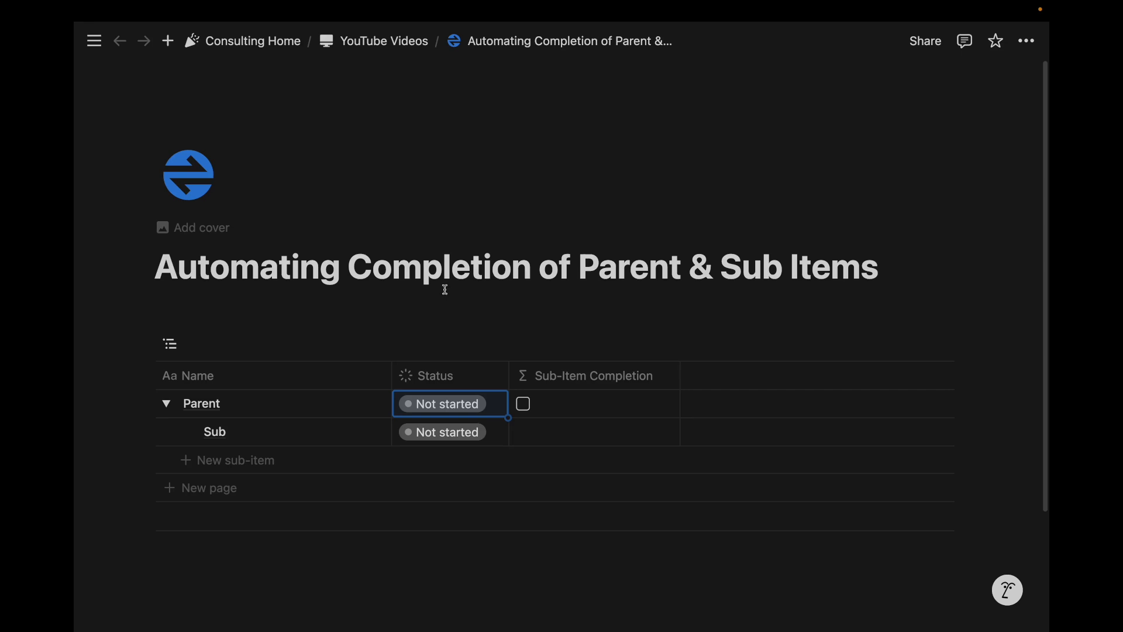
{"action": "left_click", "coordinate": [440, 404]}
{"action": "left_click", "coordinate": [430, 342]}
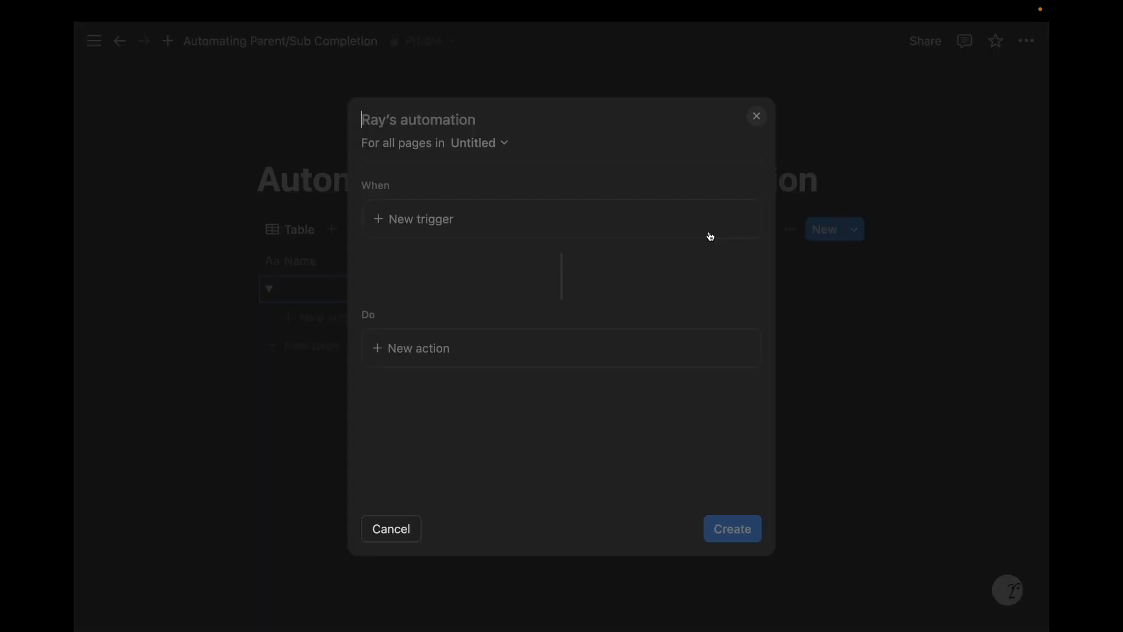
Add an automation trigger that fires when Status is set to the Complete group.
{"action": "left_click", "coordinate": [527, 231]}
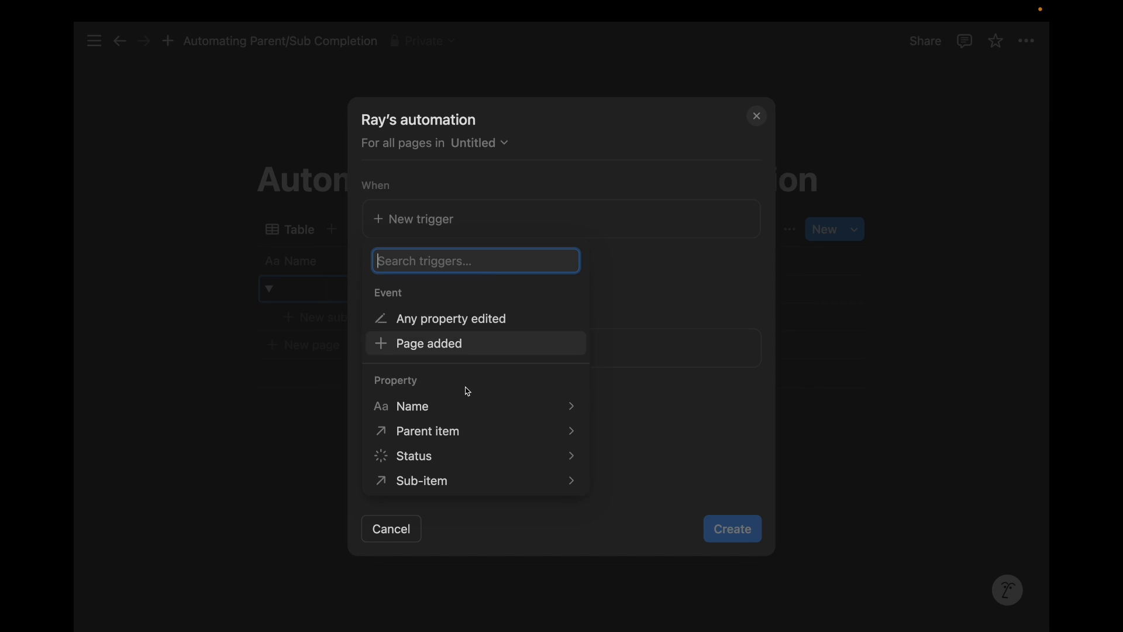
{"action": "left_click", "coordinate": [464, 455]}
{"action": "left_click", "coordinate": [389, 291]}
{"action": "left_click", "coordinate": [379, 422]}
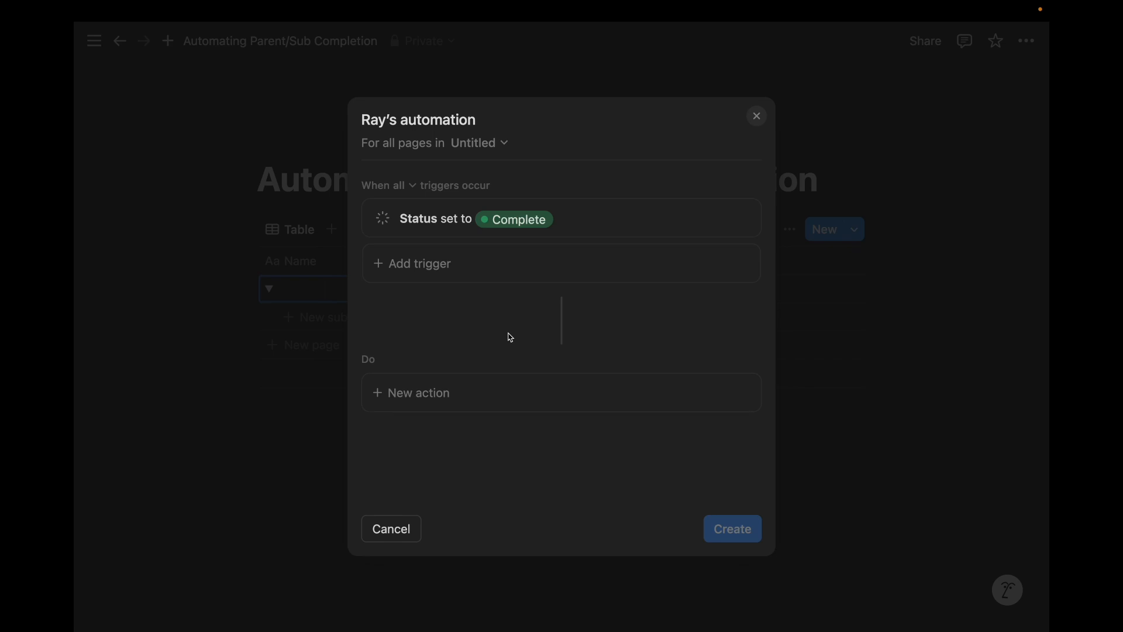
Add a Define variables action with a variable named Sub-Tasks, defined by the formula Trigger page.Sub-item.
{"action": "left_click", "coordinate": [454, 386]}
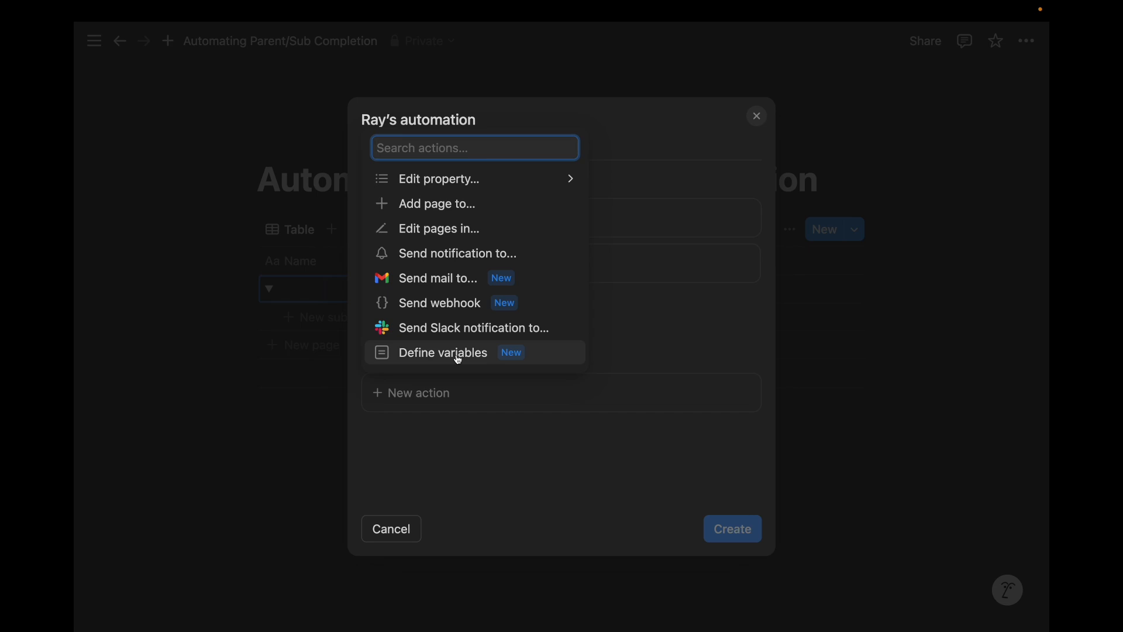
{"action": "left_click", "coordinate": [459, 353]}
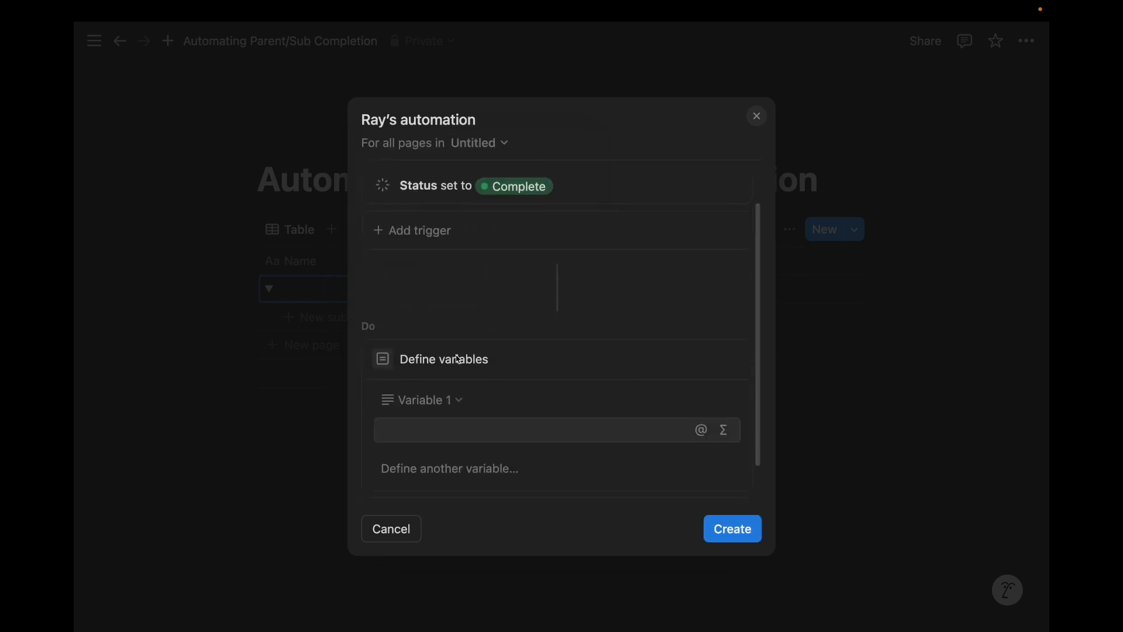
{"action": "scroll", "coordinate": [456, 355], "scroll_direction": "down", "scroll_amount": 2}
{"action": "left_click", "coordinate": [451, 355]}
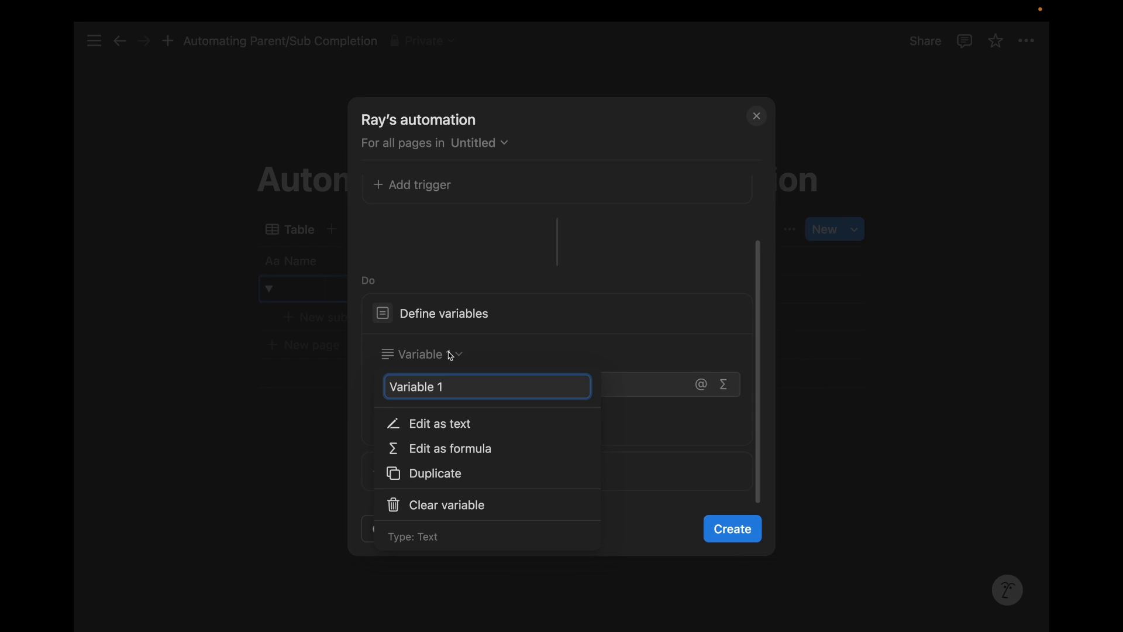
{"action": "key", "text": "ctrl+a"}
{"action": "type", "text": "Sub-Taks"}
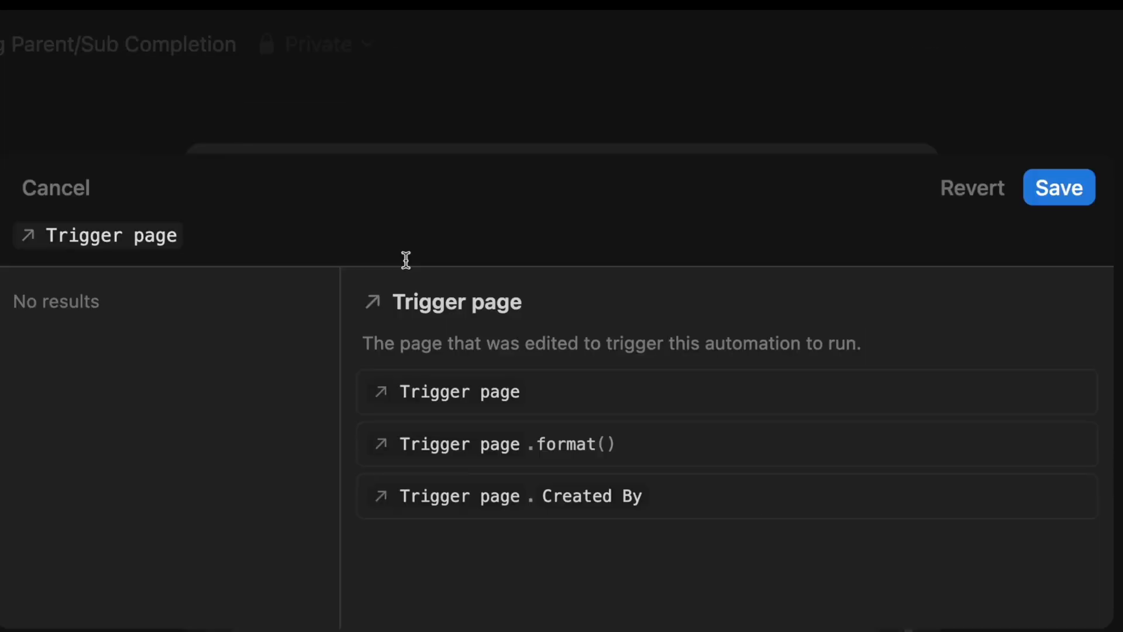
{"action": "type", "text": "."}
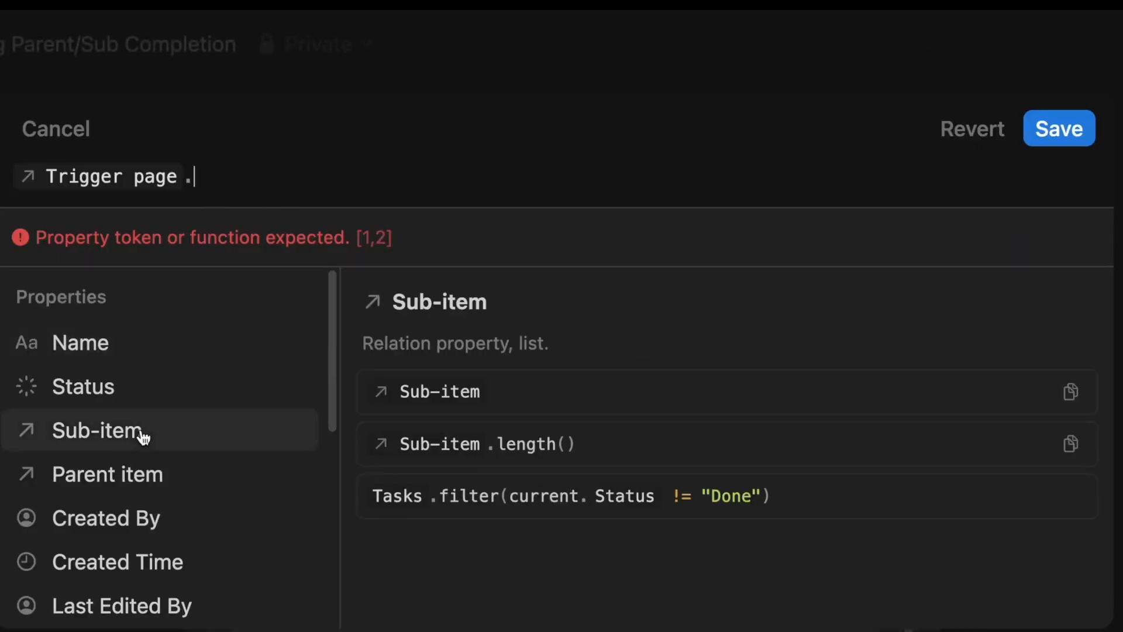
{"action": "left_click", "coordinate": [139, 435]}
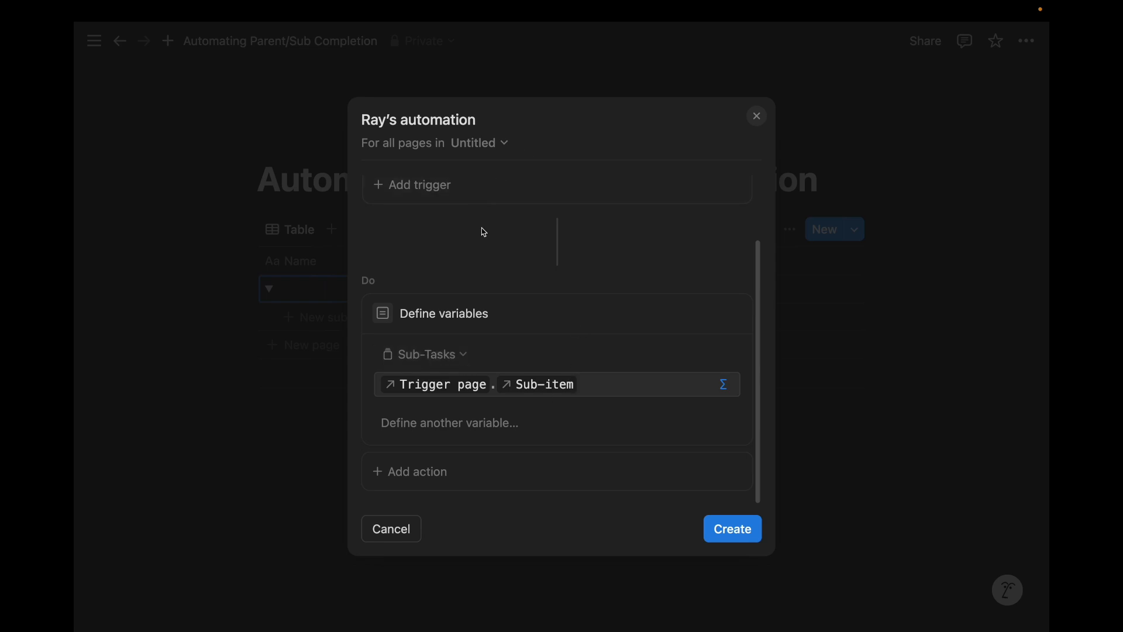
Add an Edit pages in action that targets the Sub-Tasks variable.
{"action": "scroll", "coordinate": [522, 356], "scroll_direction": "down", "scroll_amount": 3}
{"action": "left_click", "coordinate": [469, 470]}
{"action": "left_click", "coordinate": [503, 308]}
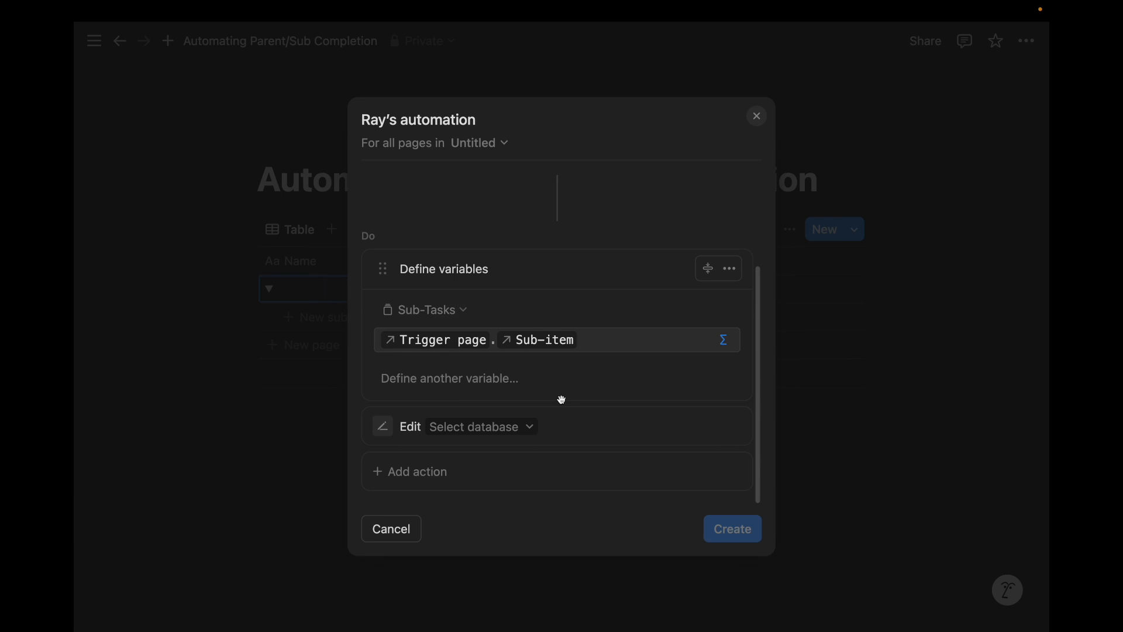
{"action": "left_click", "coordinate": [495, 429]}
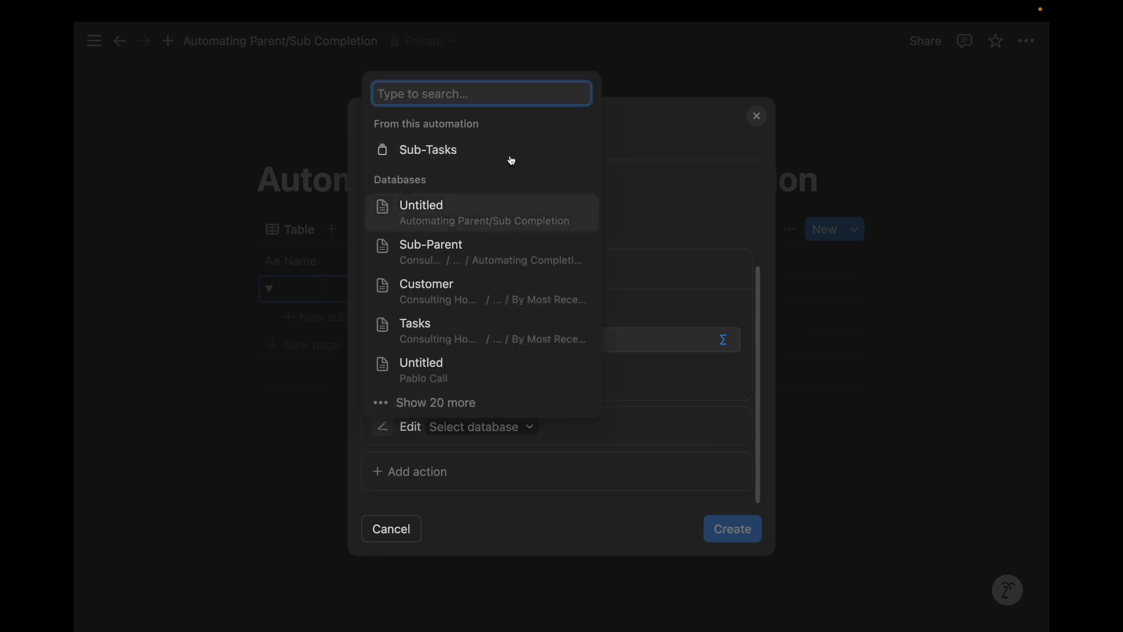
{"action": "left_click", "coordinate": [487, 157]}
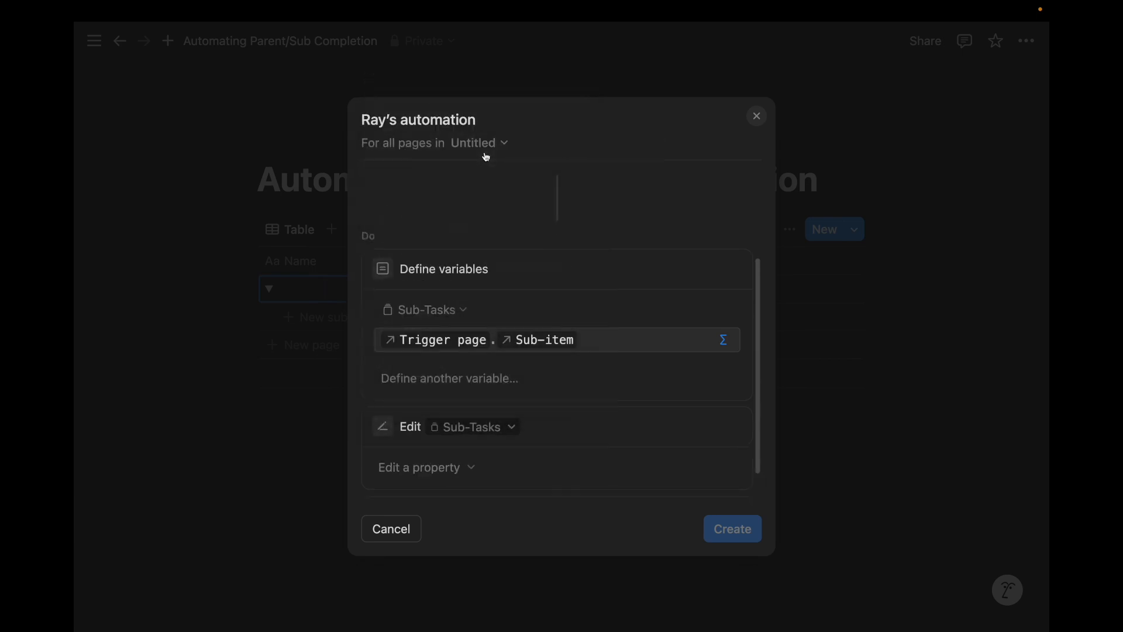
Make the Sub-Tasks edit action set Status to Done and create the automation.
{"action": "scroll", "coordinate": [498, 322], "scroll_direction": "up", "scroll_amount": 3}
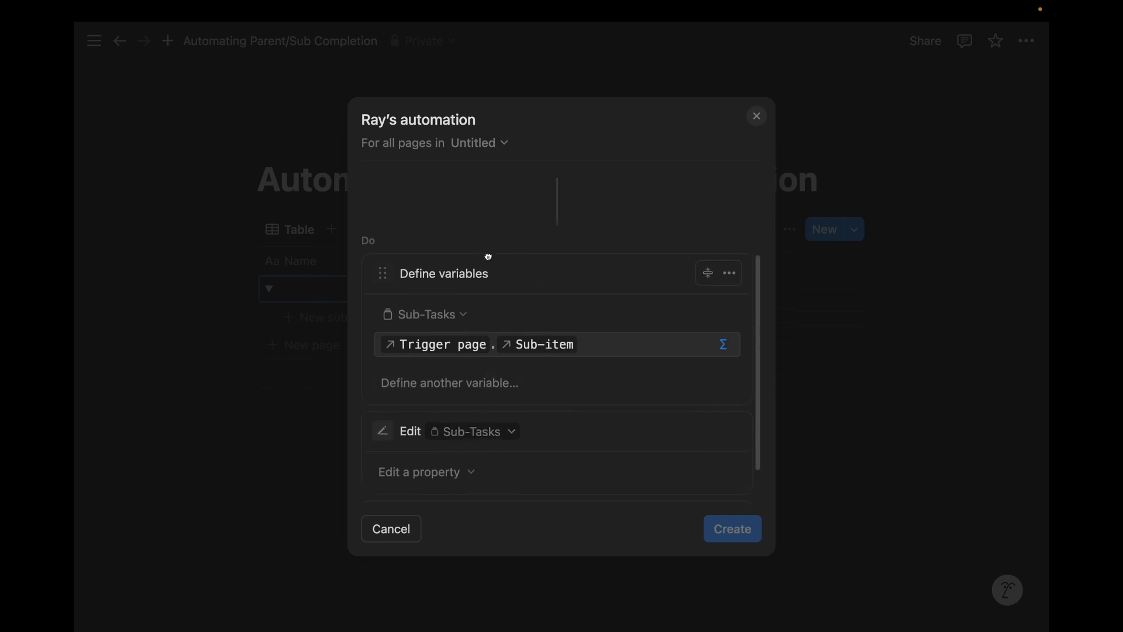
{"action": "scroll", "coordinate": [480, 351], "scroll_direction": "down", "scroll_amount": 3}
{"action": "left_click", "coordinate": [459, 421]}
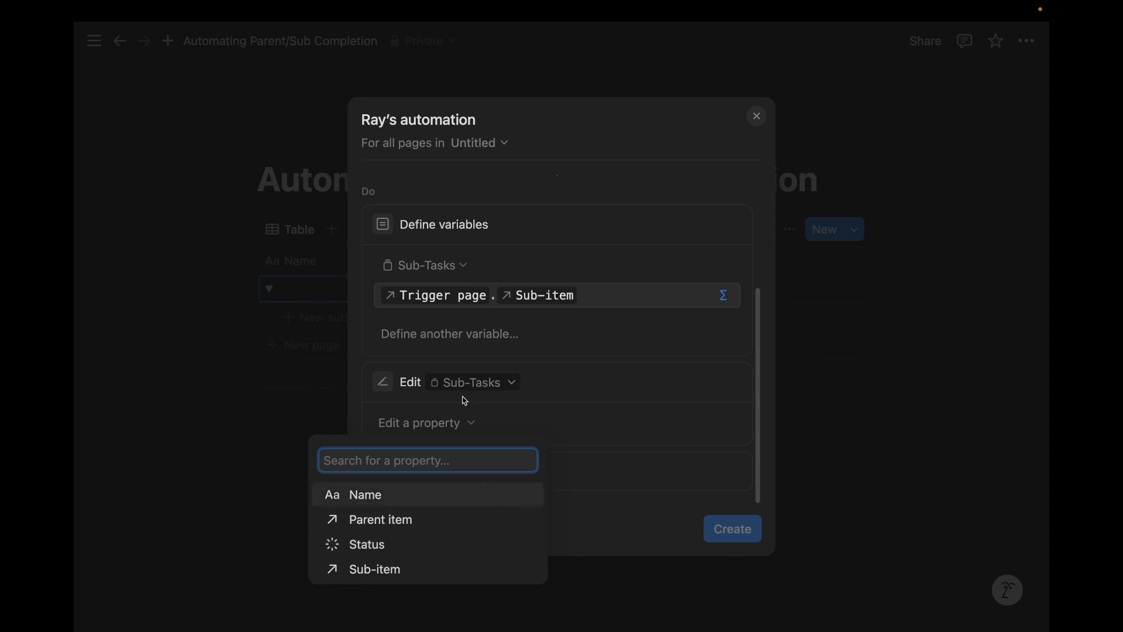
{"action": "left_click", "coordinate": [453, 544]}
{"action": "left_click", "coordinate": [547, 424]}
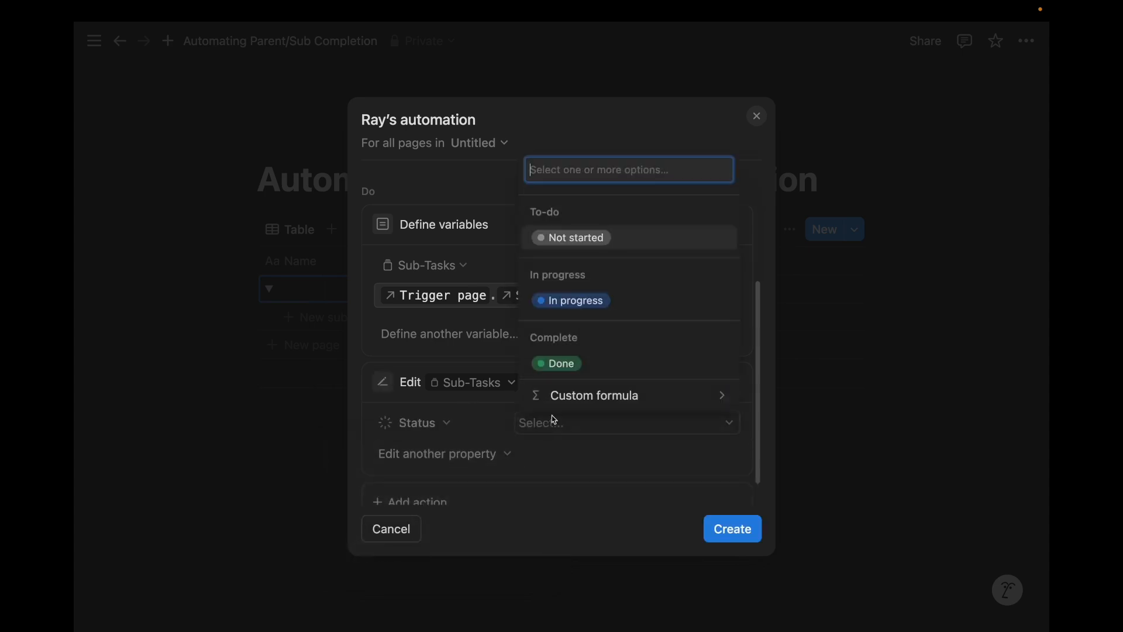
{"action": "left_click", "coordinate": [569, 365]}
{"action": "left_click", "coordinate": [718, 529]}
Set the parent item's Status to Done to test the automation, and review the automation's configuration.
{"action": "left_click", "coordinate": [453, 317]}
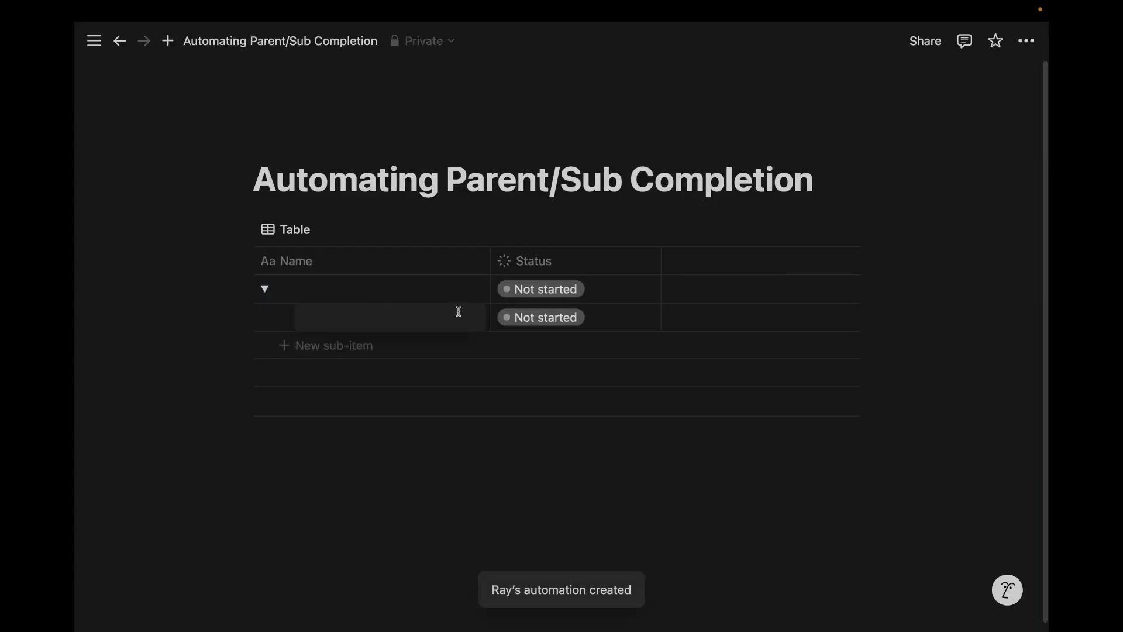
{"action": "left_click", "coordinate": [544, 289]}
{"action": "left_click", "coordinate": [542, 469]}
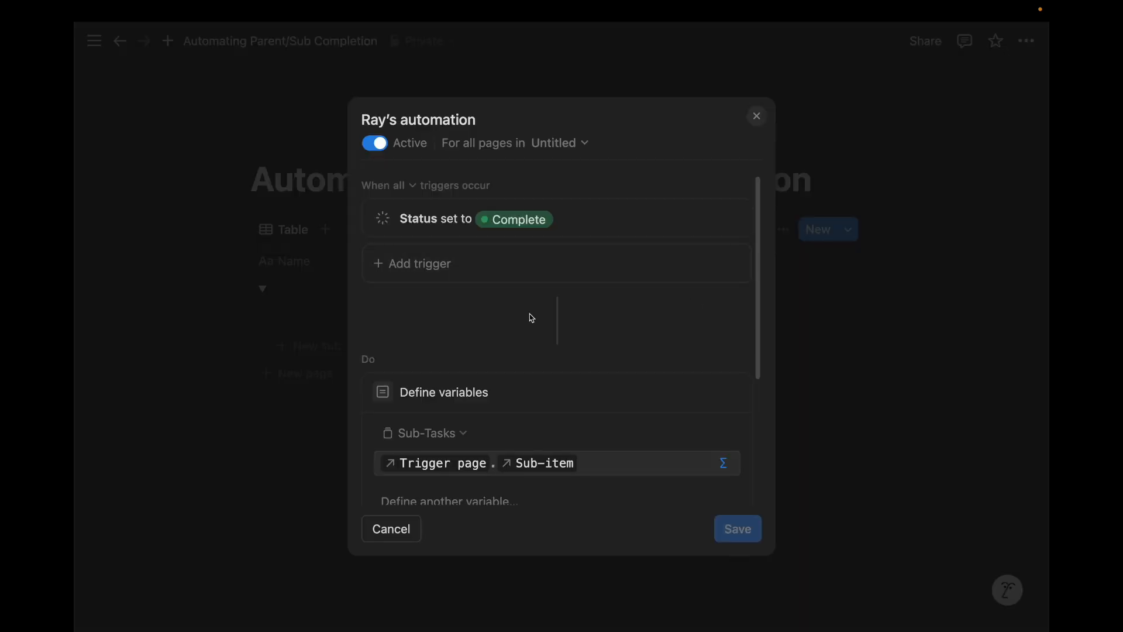
{"action": "scroll", "coordinate": [527, 305], "scroll_direction": "down", "scroll_amount": 5}
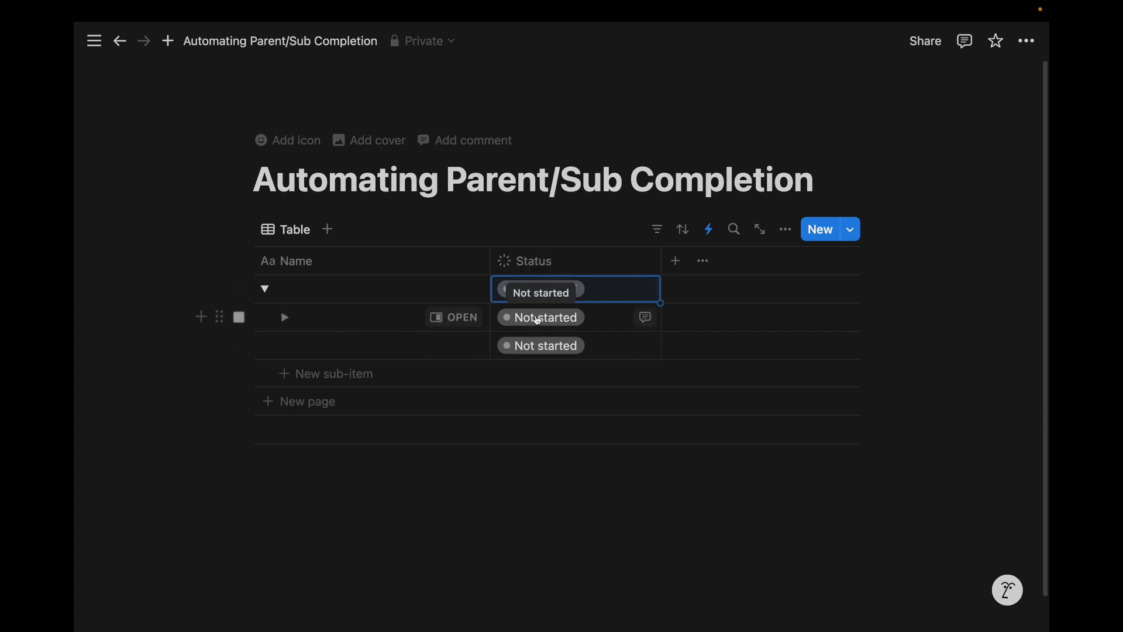
Narrow the Status column and add a Formula property to the table.
{"action": "left_click_drag", "start_coordinate": [661, 261], "coordinate": [602, 259]}
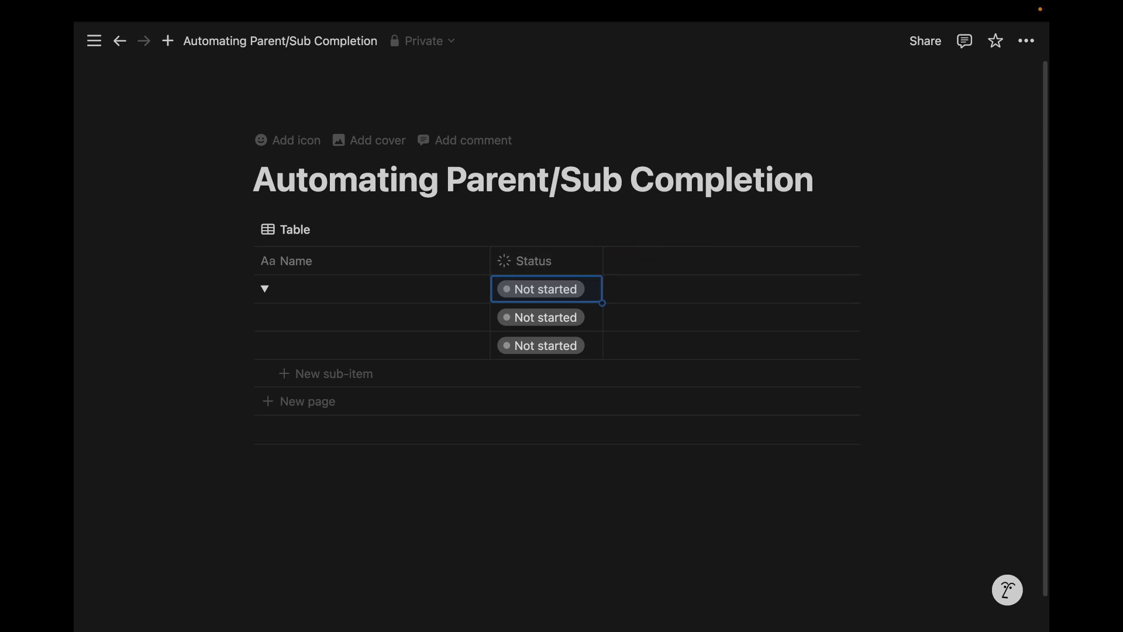
{"action": "left_click", "coordinate": [615, 261]}
{"action": "type", "text": "form"}
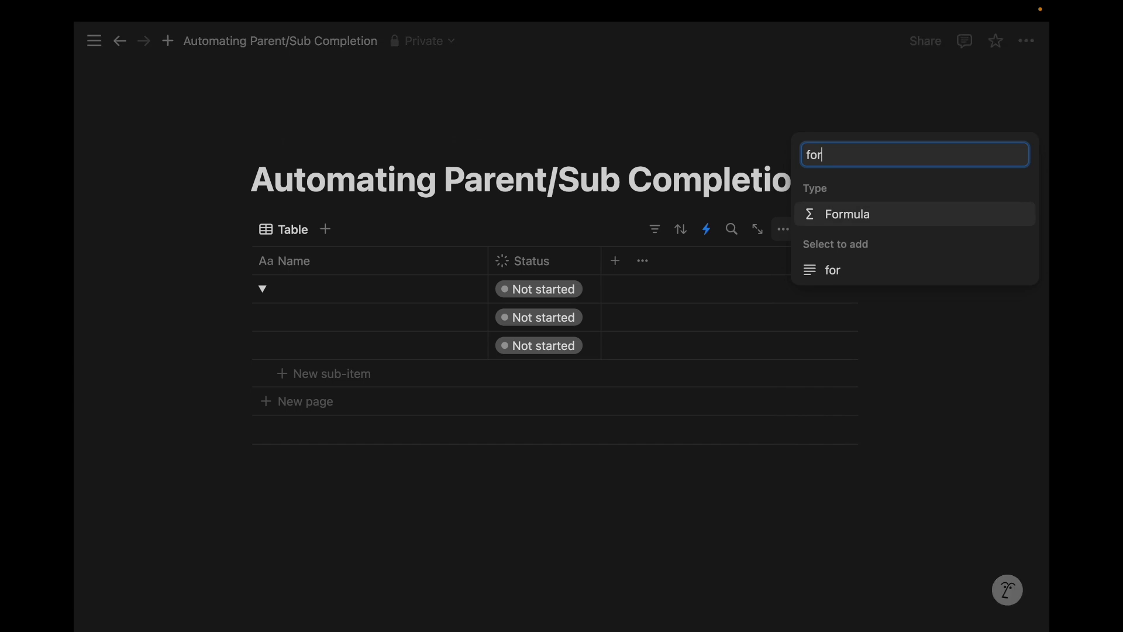
{"action": "left_click", "coordinate": [885, 214]}
{"action": "key", "text": "Escape"}
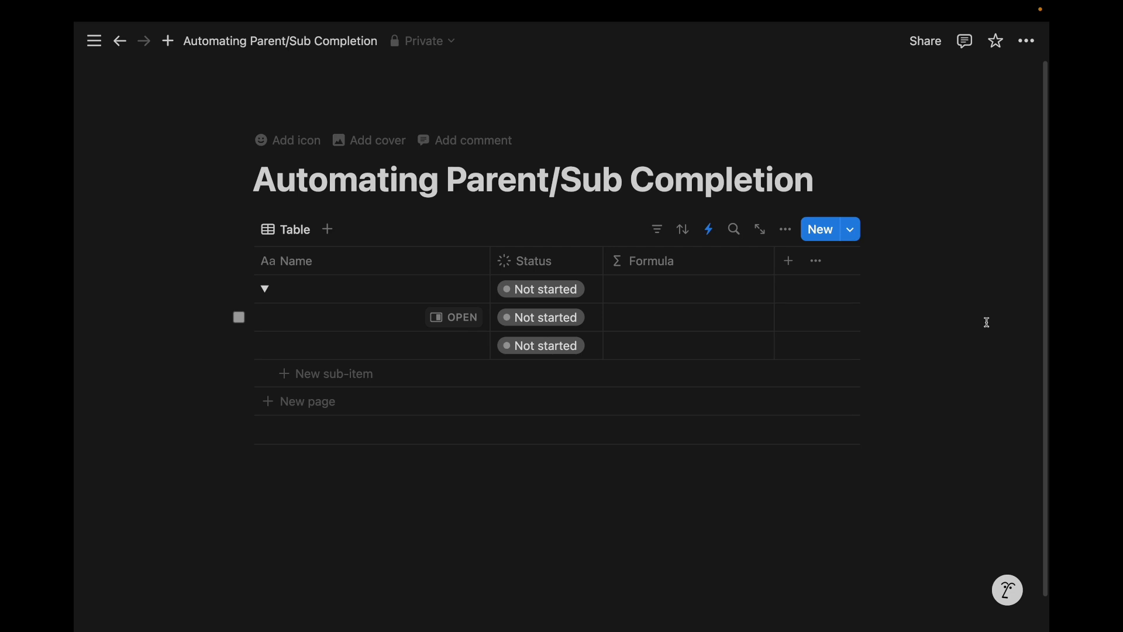
Enter the expression map(Sub-item,current.Status).length() in the parent item's Formula property to count the sub-item statuses.
{"action": "left_click", "coordinate": [713, 295]}
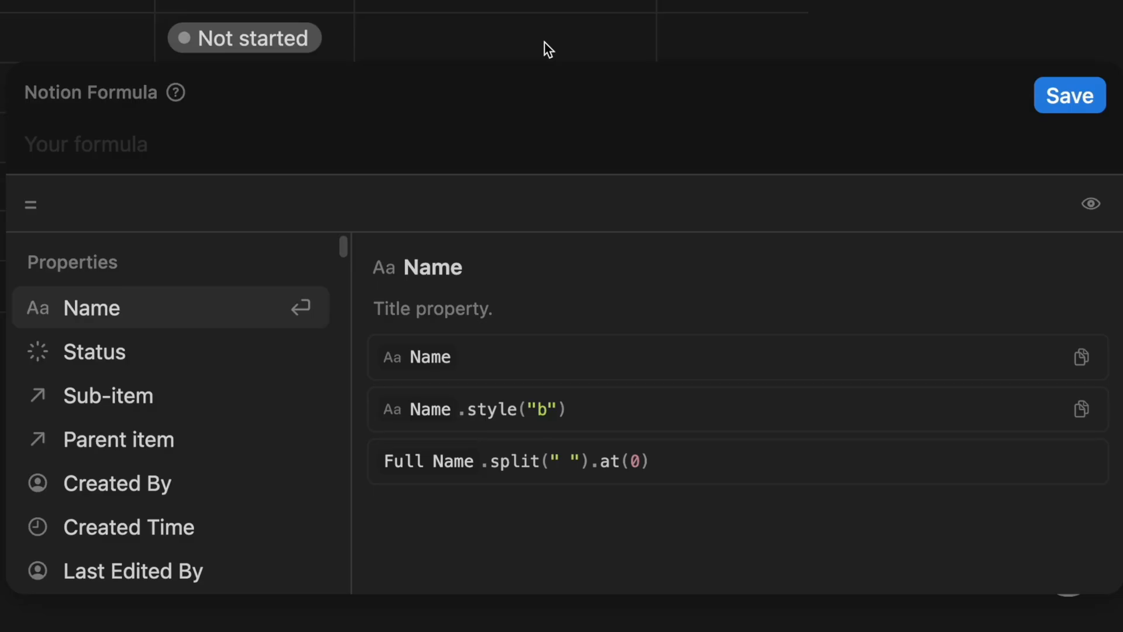
{"action": "type", "text": "map("}
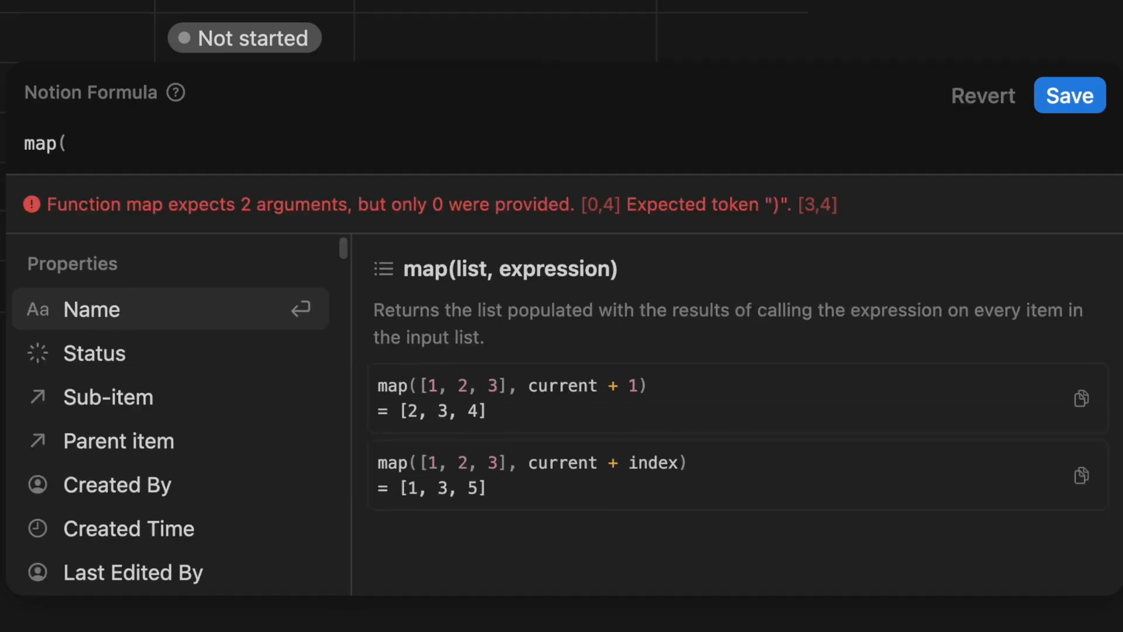
{"action": "left_click", "coordinate": [155, 409]}
{"action": "type", "text": ",current.Status"}
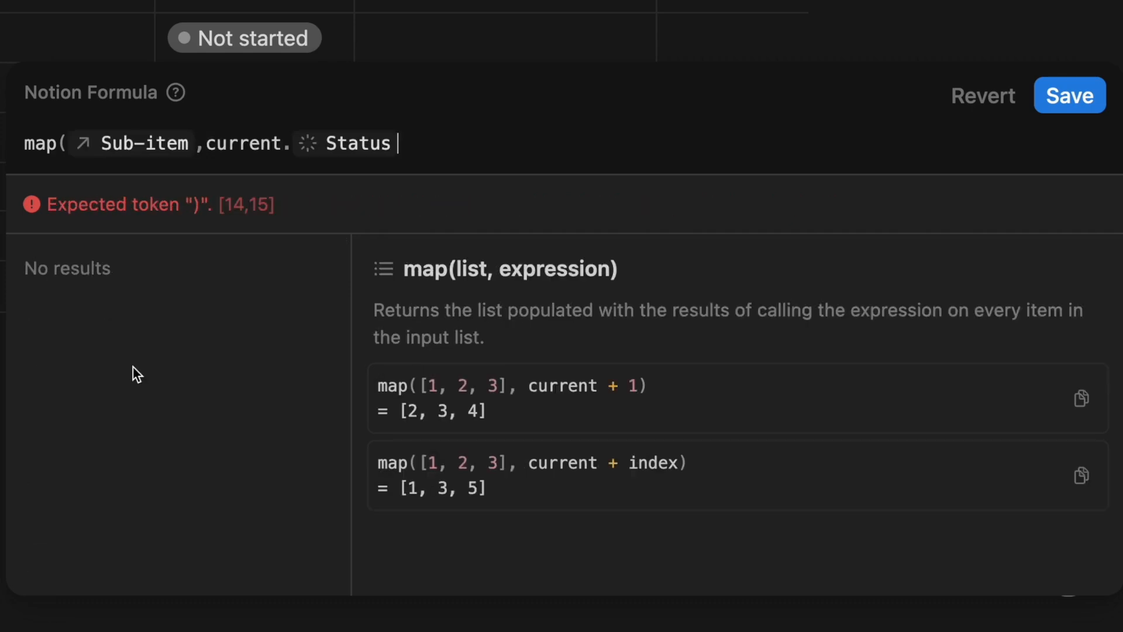
{"action": "type", "text": ")"}
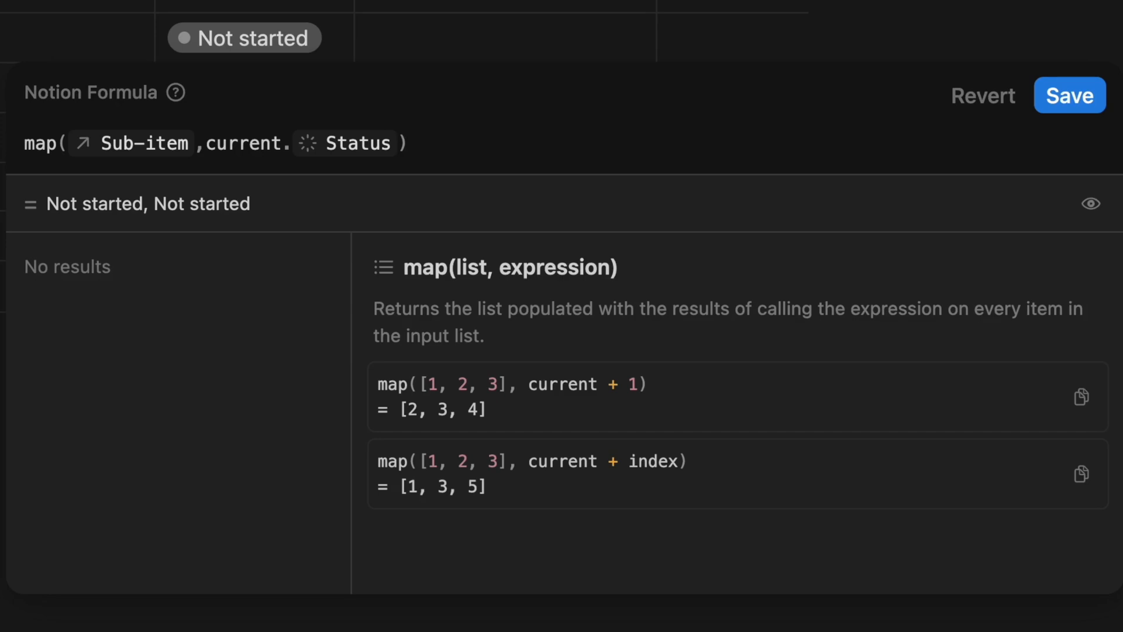
{"action": "type", "text": ".le"}
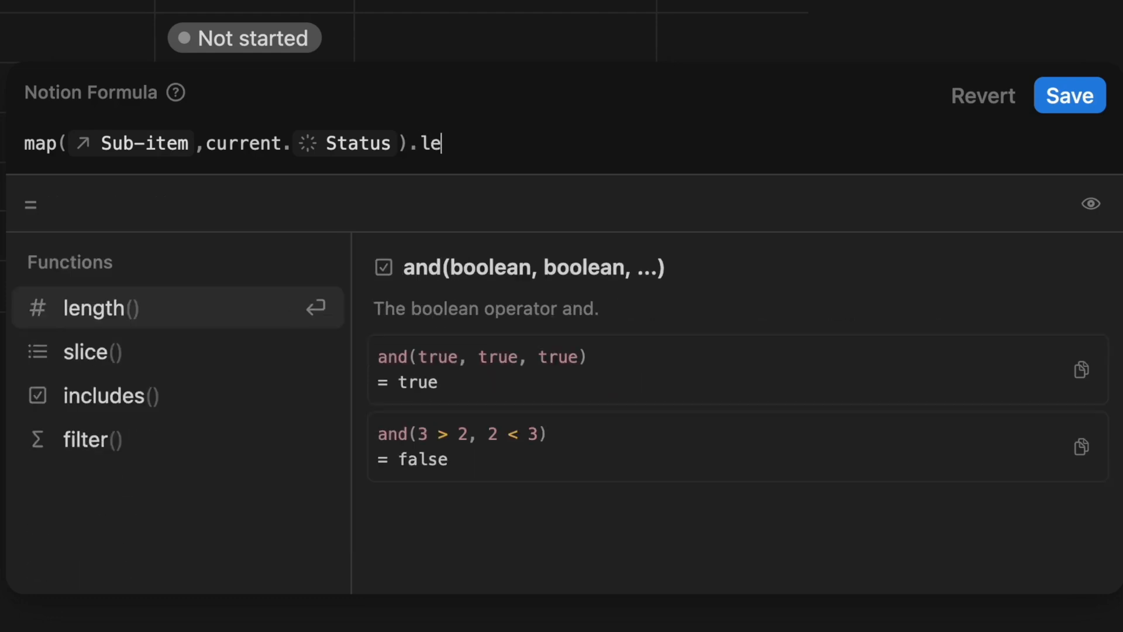
{"action": "key", "text": "Return"}
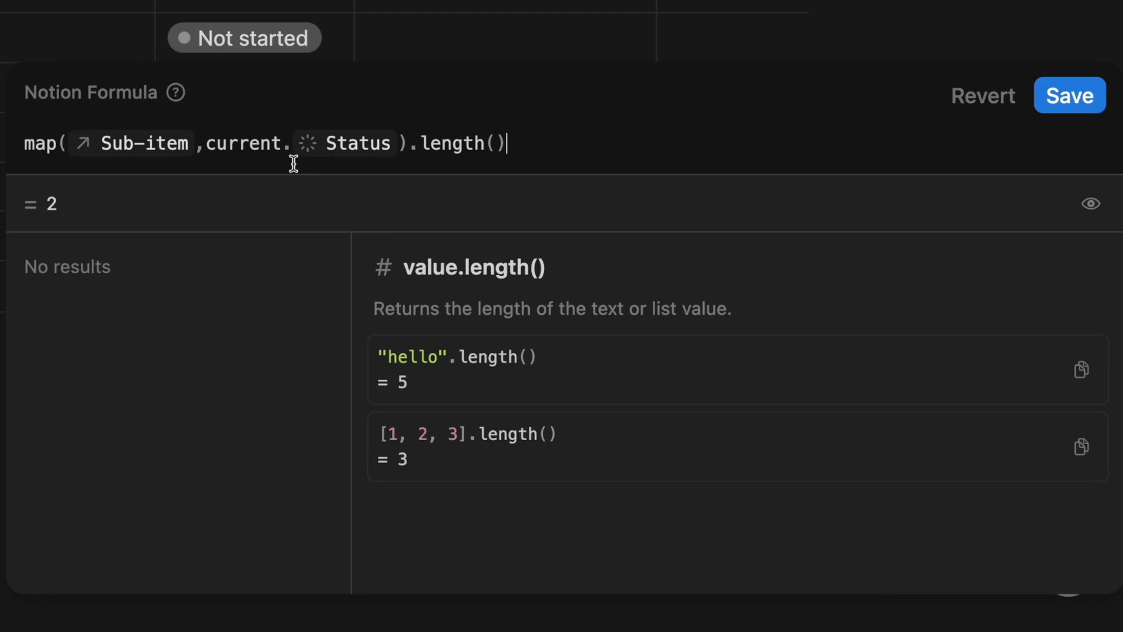
Extend the formula to compare the count with a map over Sub-item.filter(current.Status == "Done").
{"action": "type", "text": "=="}
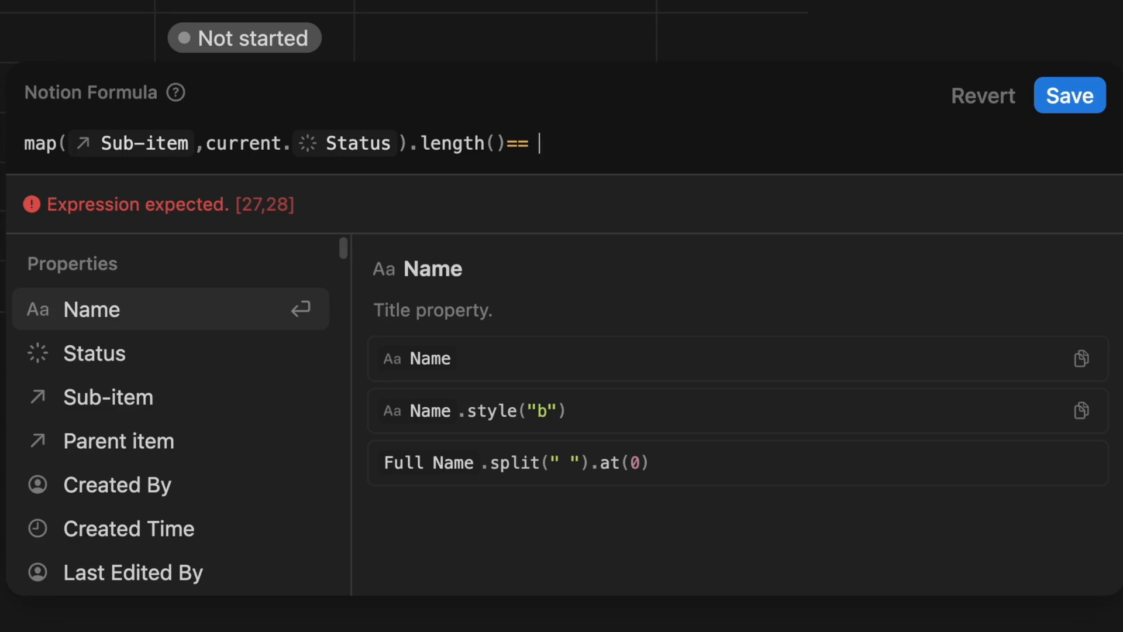
{"action": "type", "text": "map(sub"}
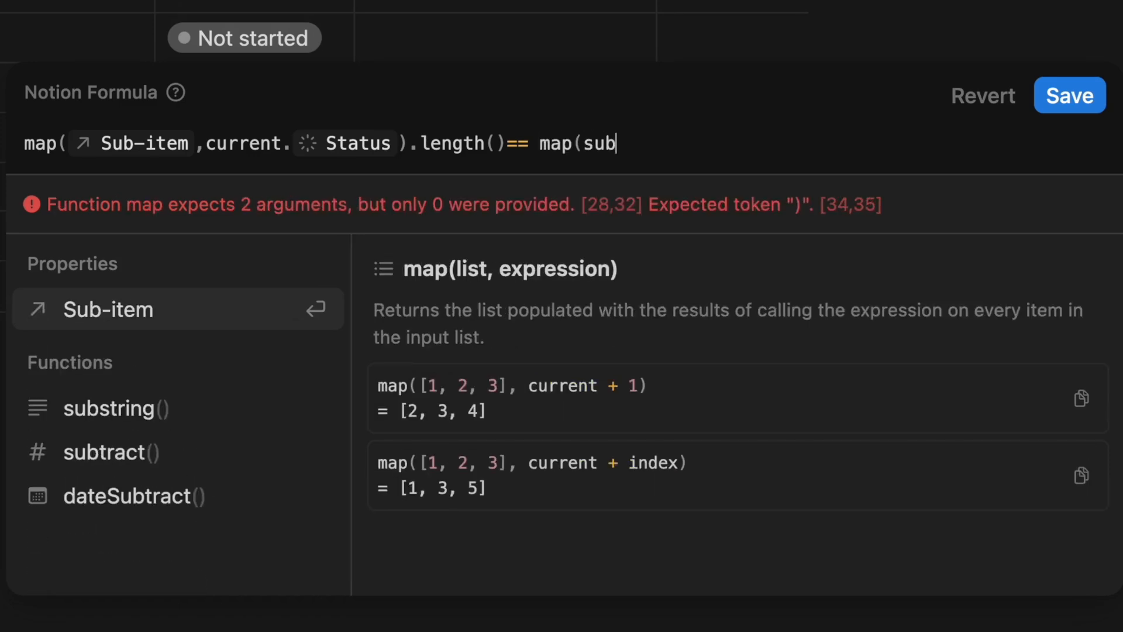
{"action": "key", "text": "Return"}
{"action": "type", "text": ".filter("}
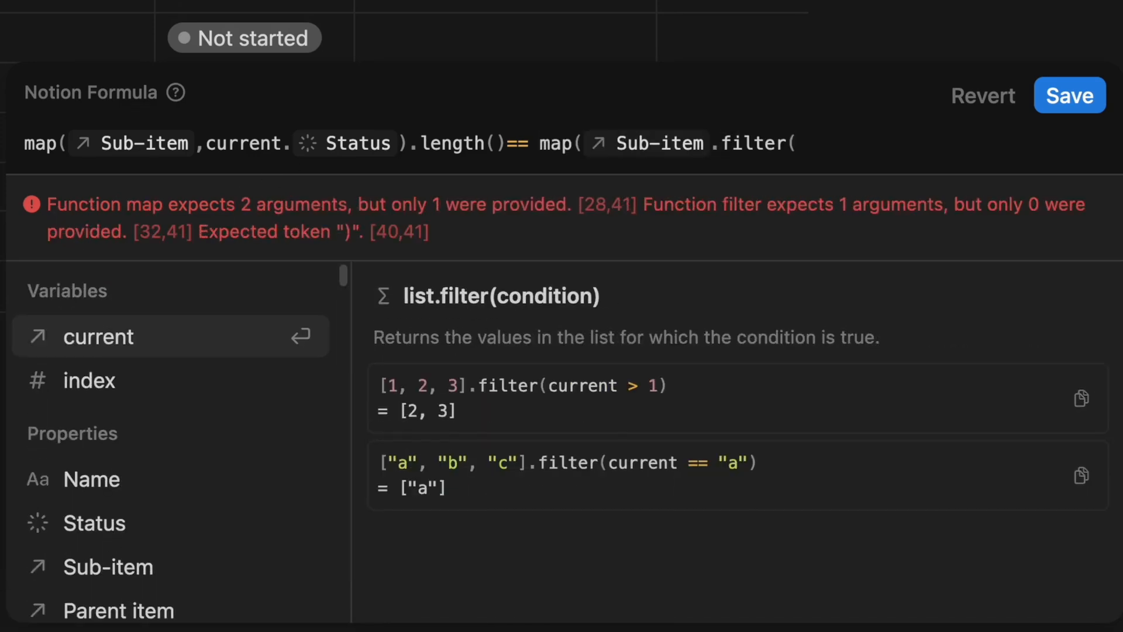
{"action": "left_click", "coordinate": [92, 355]}
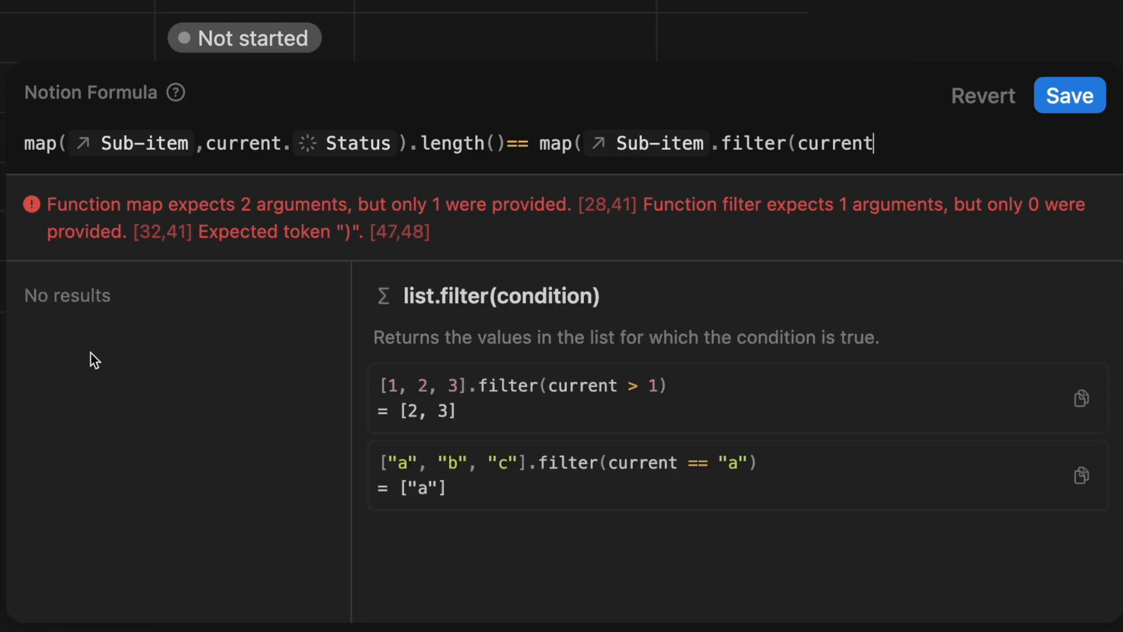
{"action": "type", "text": ".statu"}
{"action": "key", "text": "Return"}
{"action": "type", "text": "="}
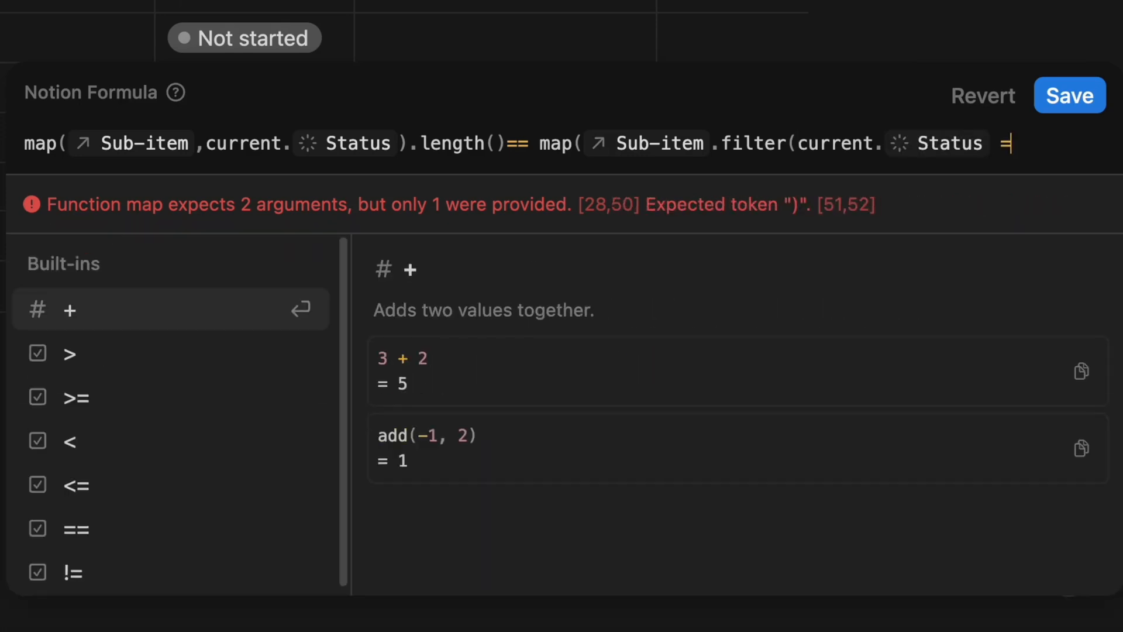
{"action": "type", "text": "= \"Done\")"}
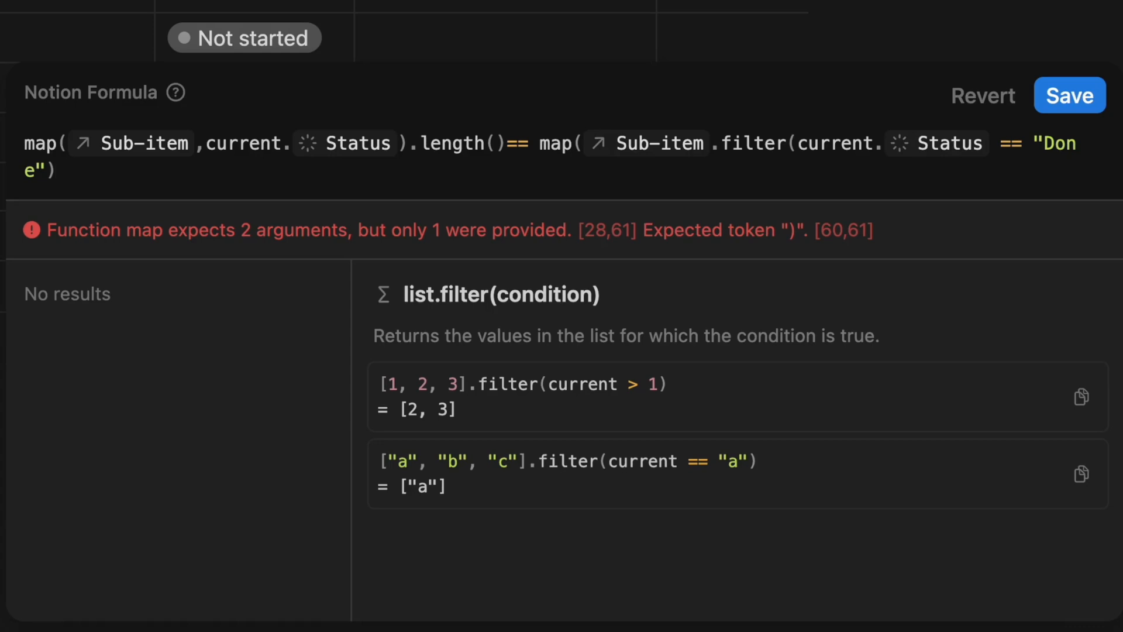
Complete the second map with current.Status as its expression and append .length() to count the finished sub-items.
{"action": "type", "text": ",current."}
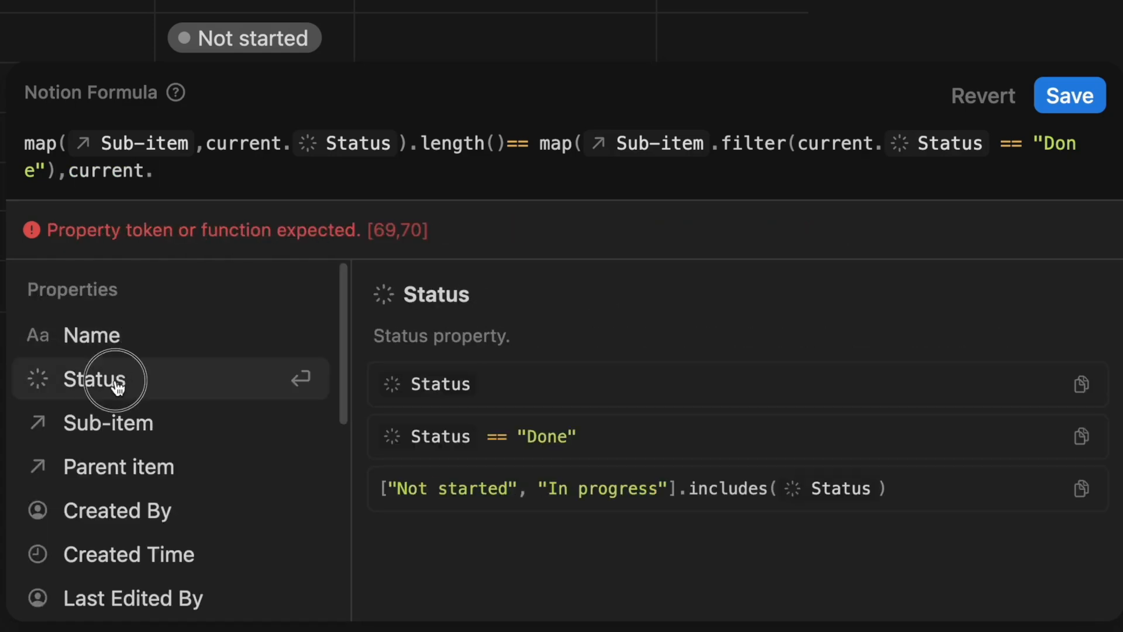
{"action": "left_click", "coordinate": [116, 382]}
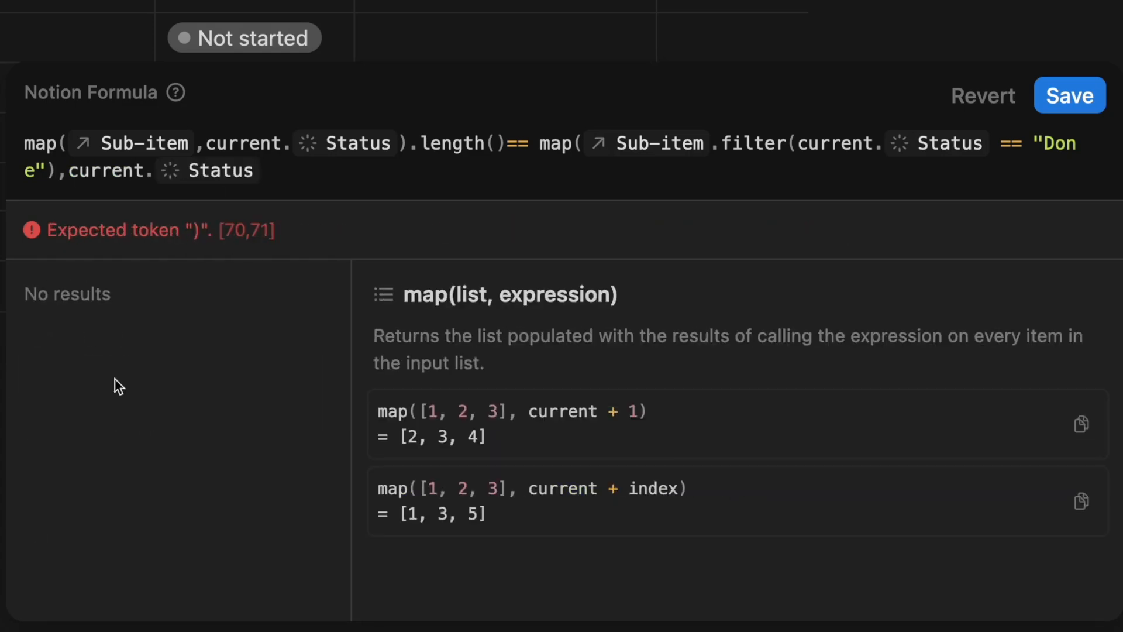
{"action": "type", "text": ")"}
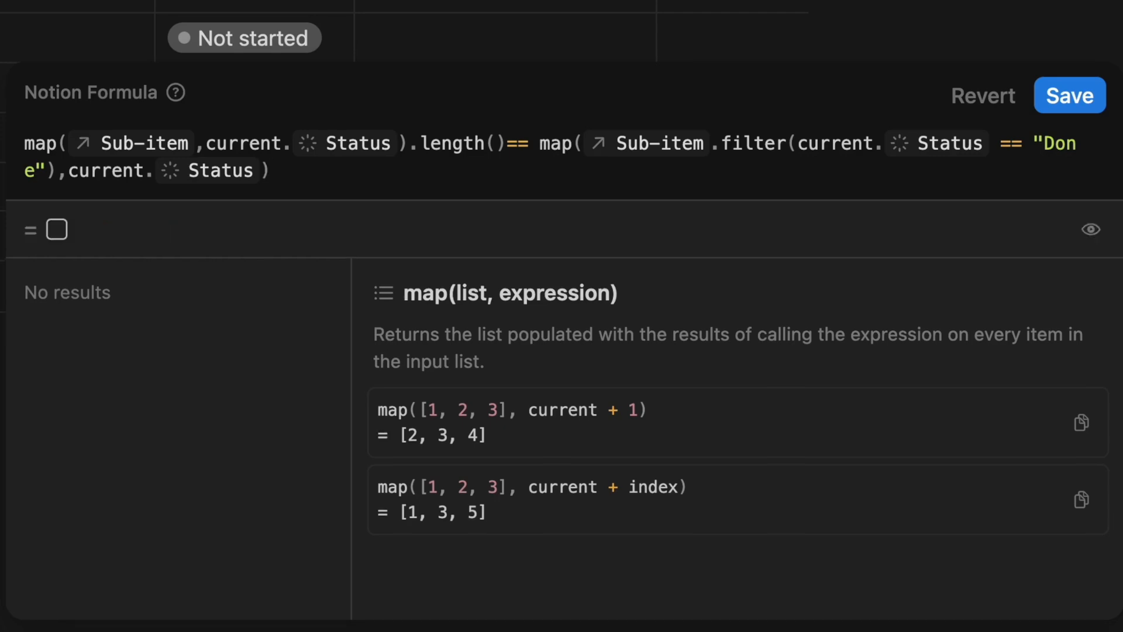
{"action": "type", "text": ".le"}
{"action": "key", "text": "Return"}
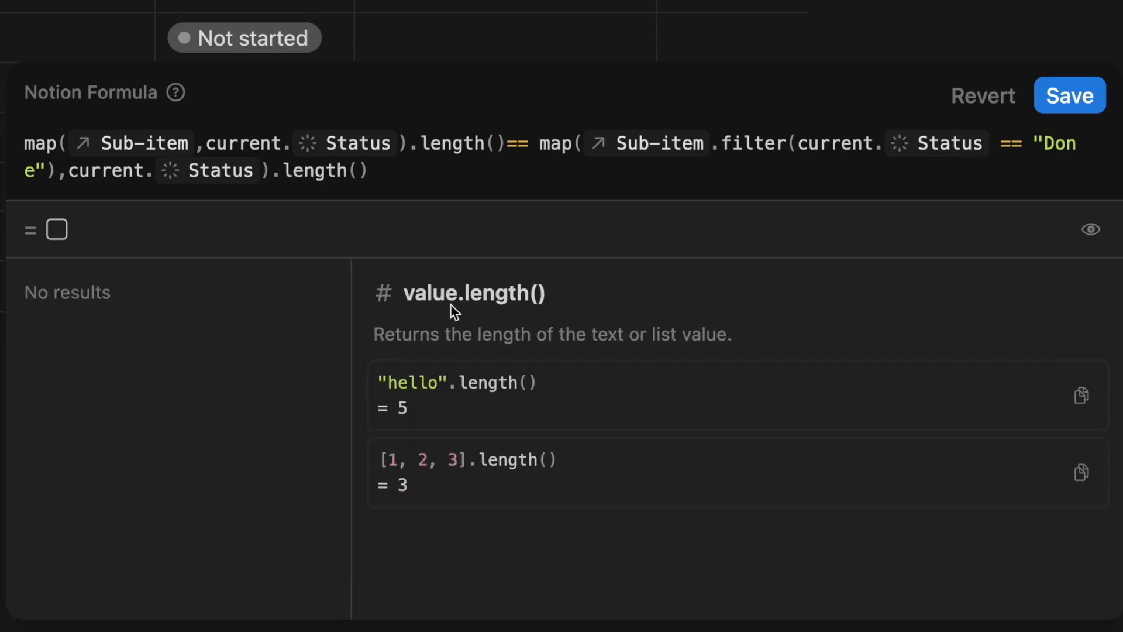
Split the formula after the == operator, leaving a blank line before the second map expression.
{"action": "left_click", "coordinate": [534, 141]}
{"action": "key", "text": "shift+Return"}
{"action": "key", "text": "shift+Return"}
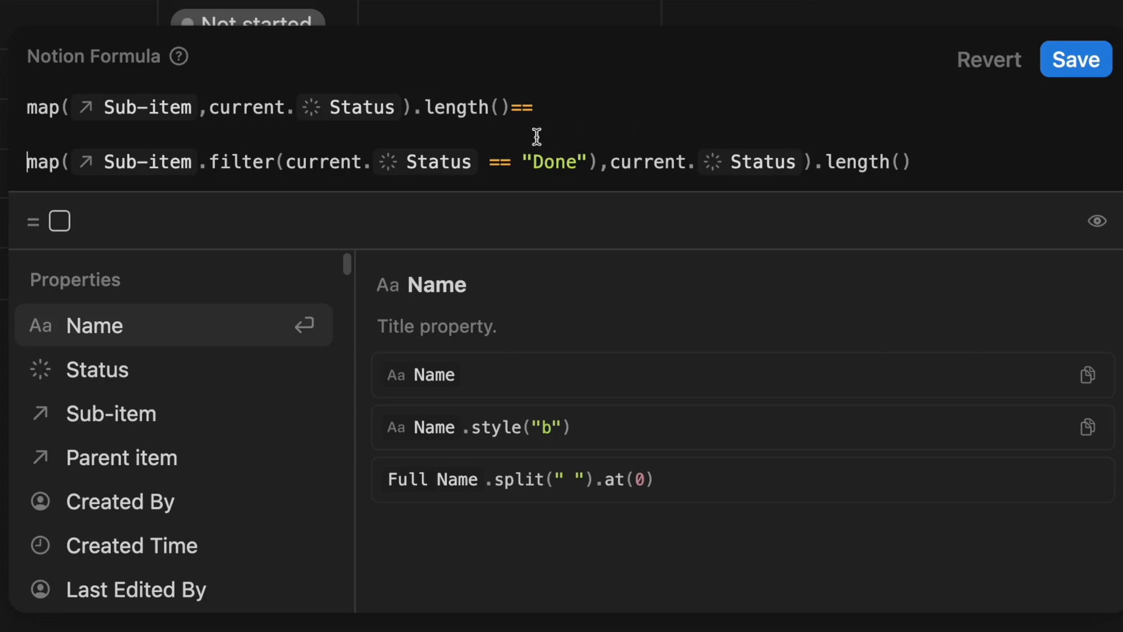
{"action": "left_click", "coordinate": [511, 109]}
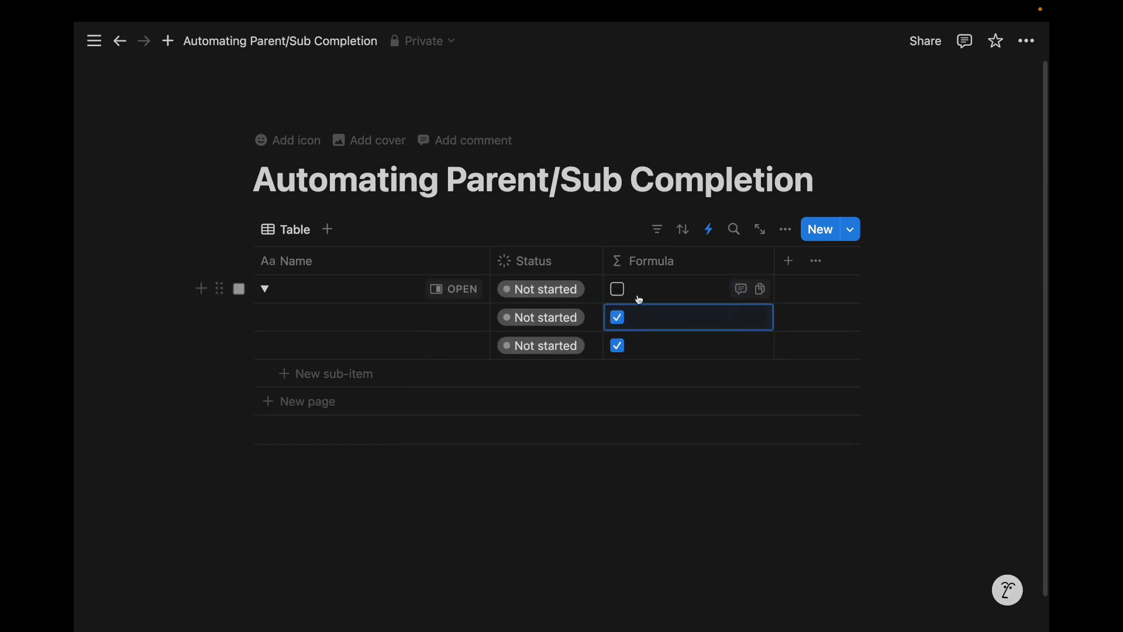
Set the Status of both sub-items to Done to test the parent item's formula.
{"action": "left_click", "coordinate": [542, 318]}
{"action": "left_click", "coordinate": [550, 500]}
{"action": "left_click", "coordinate": [543, 346]}
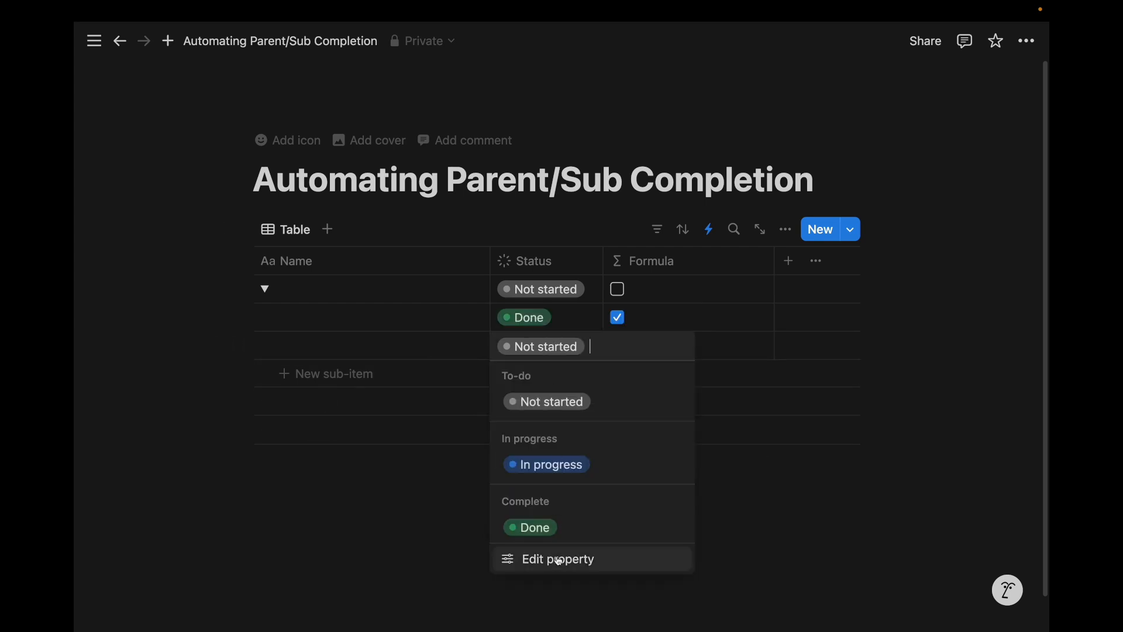
{"action": "left_click", "coordinate": [560, 526]}
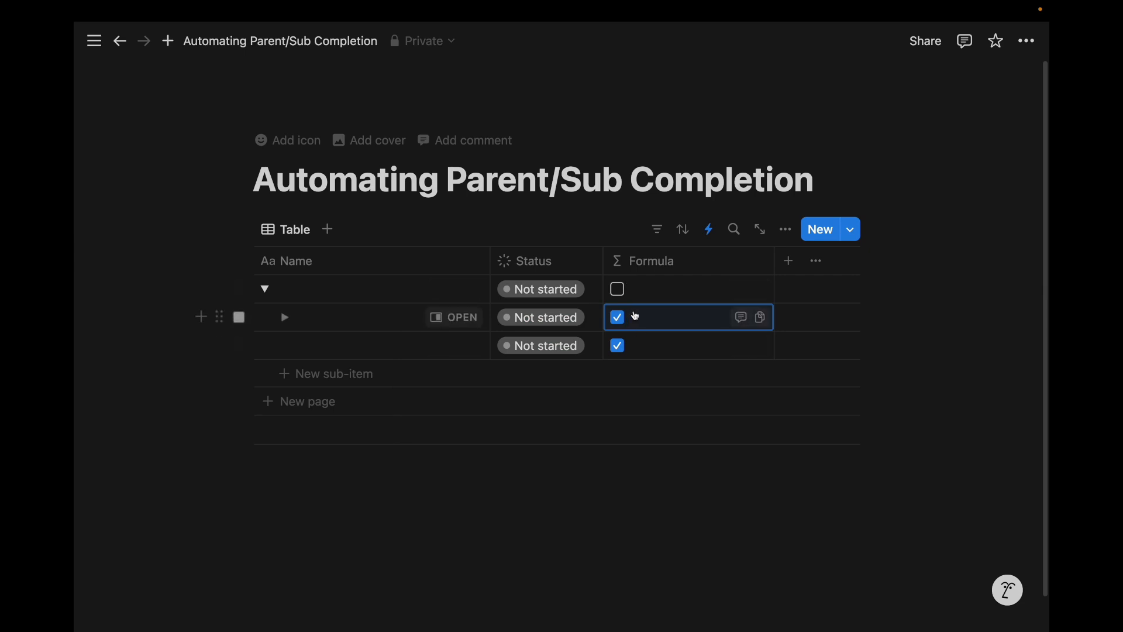
{"action": "left_click", "coordinate": [620, 314]}
{"action": "left_click", "coordinate": [414, 337]}
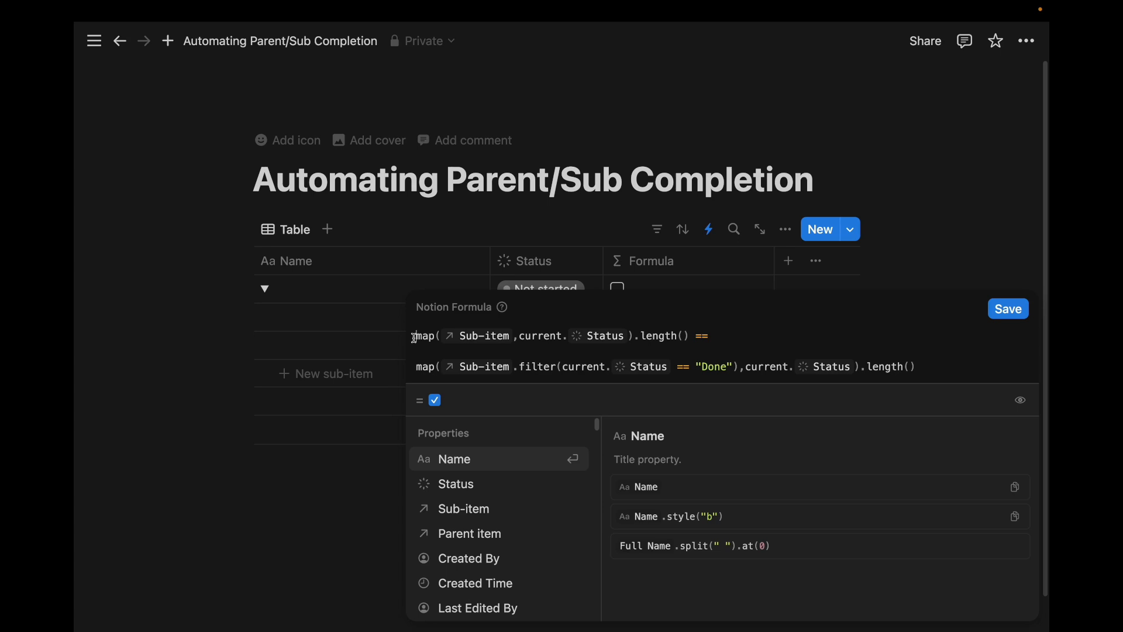
{"action": "key", "text": "Escape"}
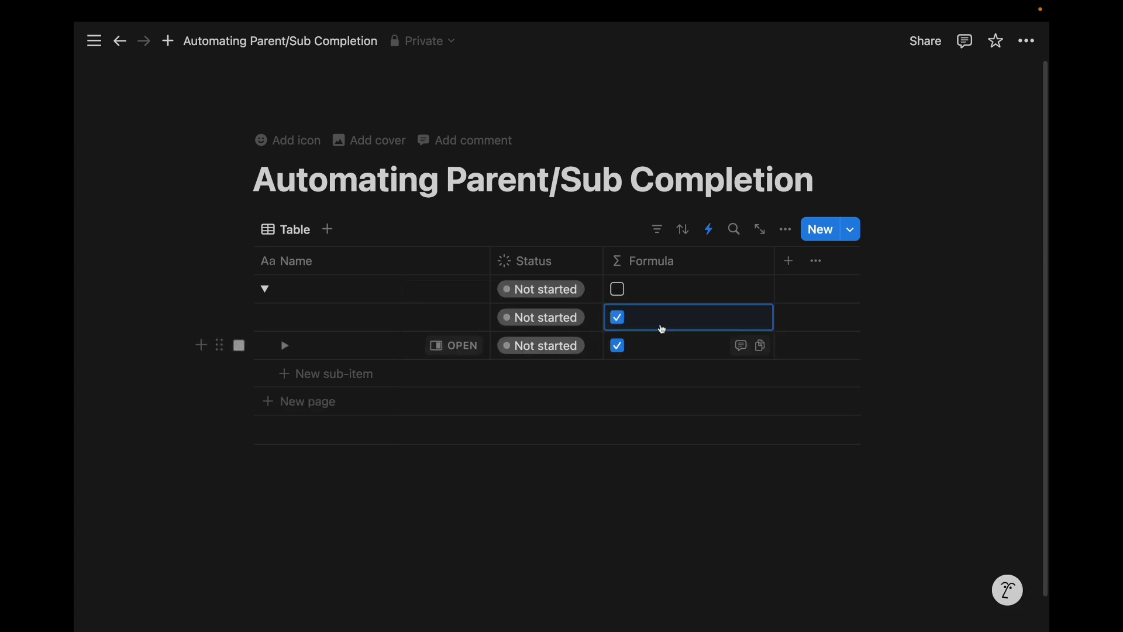
Wrap the parent item's formula in ifs(!empty(Sub-item), ...) so only items with sub-items are evaluated, and save it.
{"action": "left_click", "coordinate": [641, 291]}
{"action": "left_click", "coordinate": [417, 334]}
{"action": "type", "text": "ifs(!empmap(Sub-item,current.Status).length() =="}
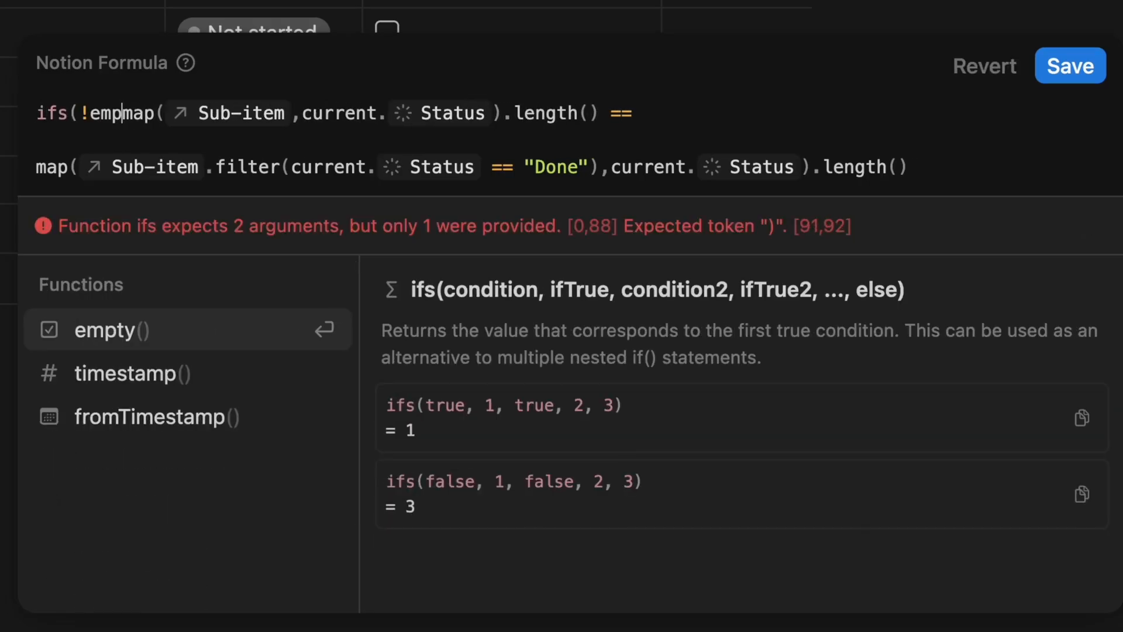
{"action": "key", "text": "Return"}
{"action": "type", "text": "sub"}
{"action": "key", "text": "Return"}
{"action": "type", "text": "),"}
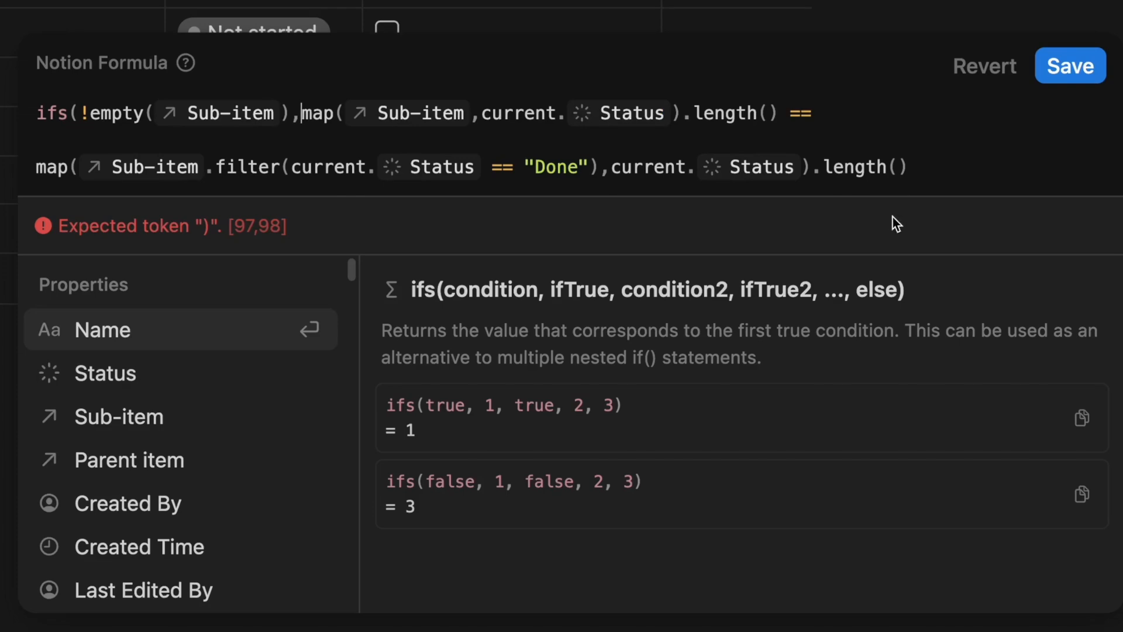
{"action": "left_click", "coordinate": [973, 174]}
{"action": "type", "text": ")"}
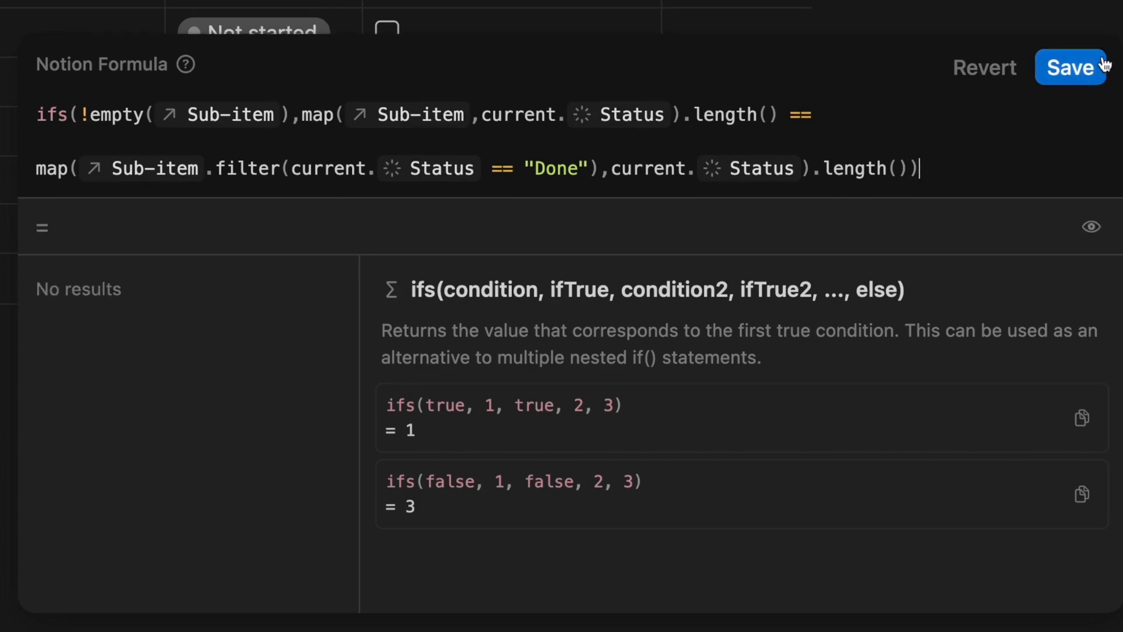
{"action": "left_click", "coordinate": [1103, 67]}
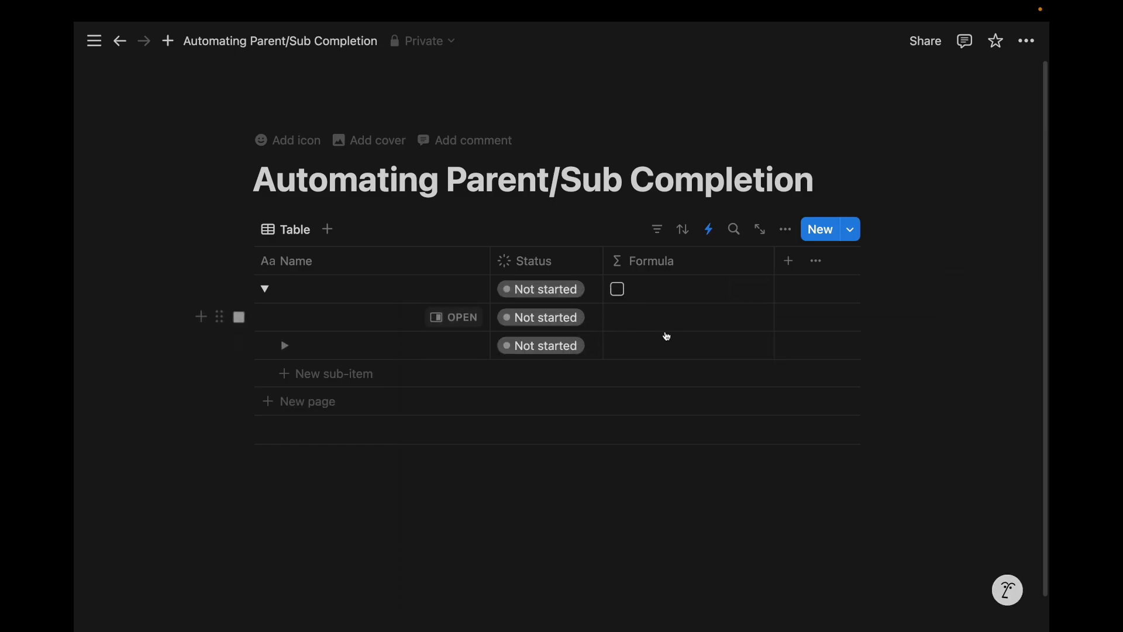
Set both sub-items' Status to Done to check the conditional formula.
{"action": "left_click", "coordinate": [547, 324]}
{"action": "left_click", "coordinate": [544, 499]}
{"action": "left_click", "coordinate": [544, 526]}
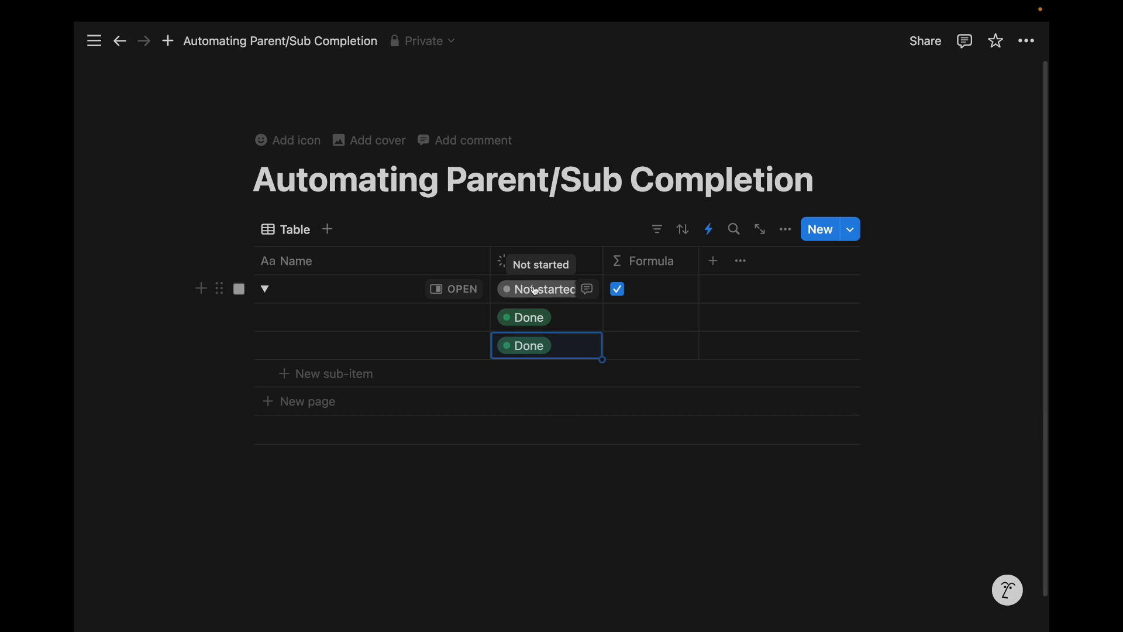
Start a new database automation triggered when Status is set to an option in the Complete group only.
{"action": "left_click", "coordinate": [709, 229]}
{"action": "left_click", "coordinate": [879, 459]}
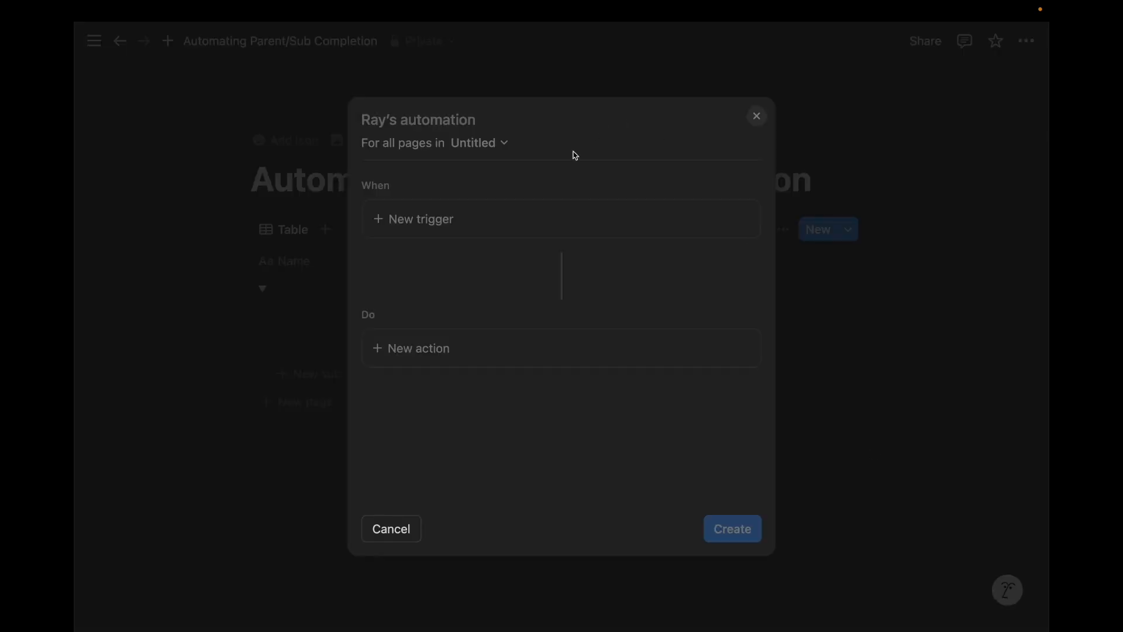
{"action": "left_click", "coordinate": [471, 458]}
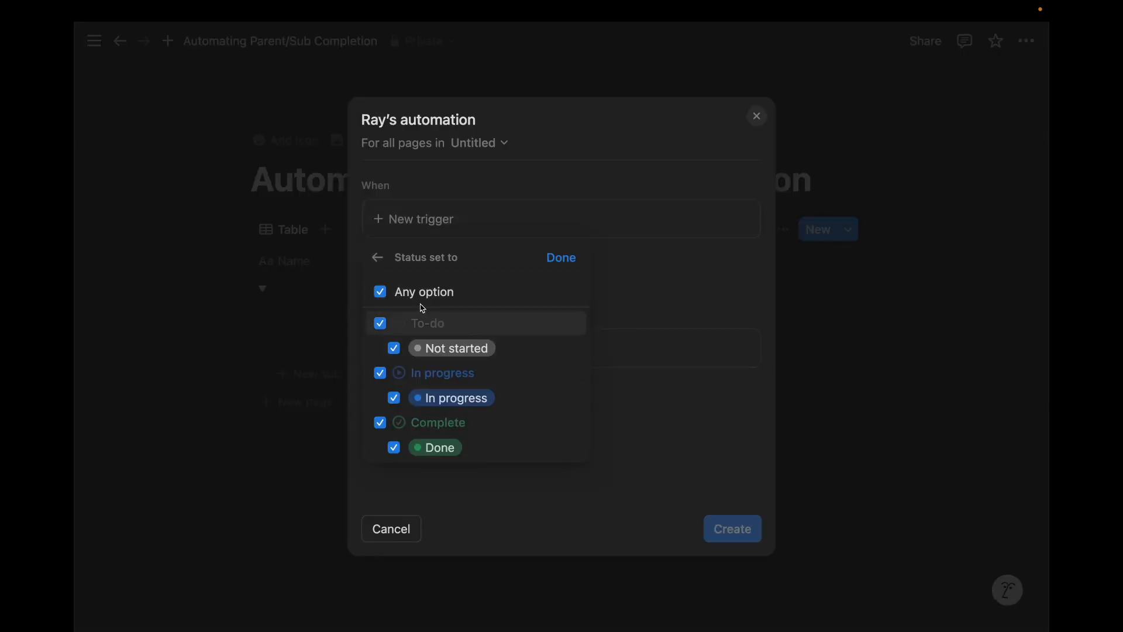
{"action": "left_click", "coordinate": [404, 421]}
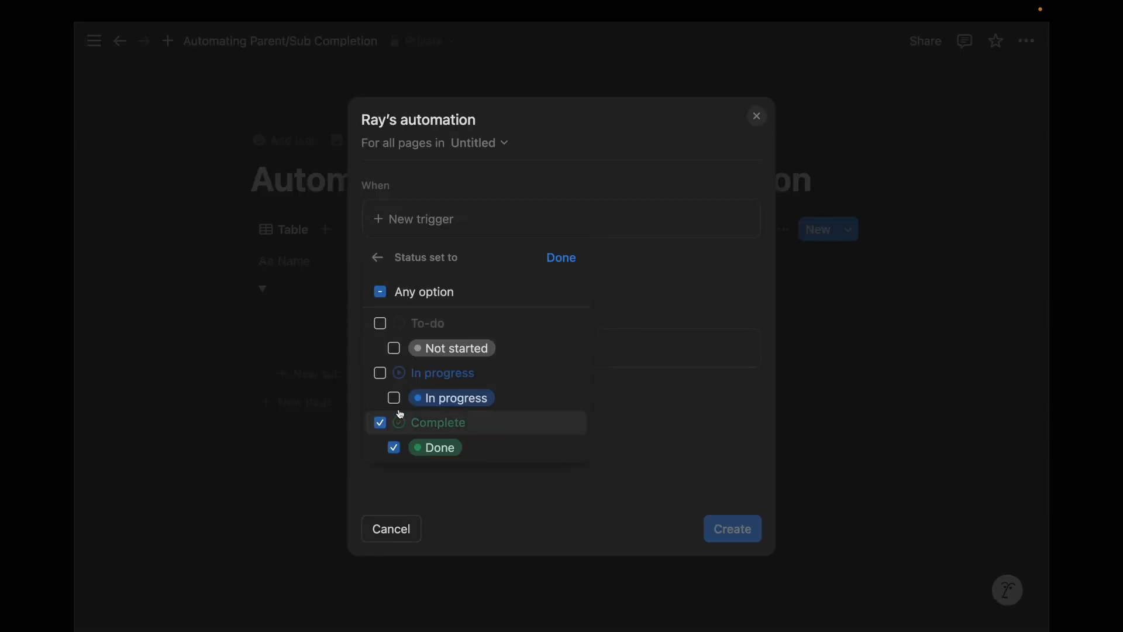
{"action": "left_click", "coordinate": [561, 257]}
Add a Define variables action to the automation and name its variable Parent-Item.
{"action": "left_click", "coordinate": [469, 351]}
{"action": "scroll", "coordinate": [558, 354], "scroll_direction": "down", "scroll_amount": 3}
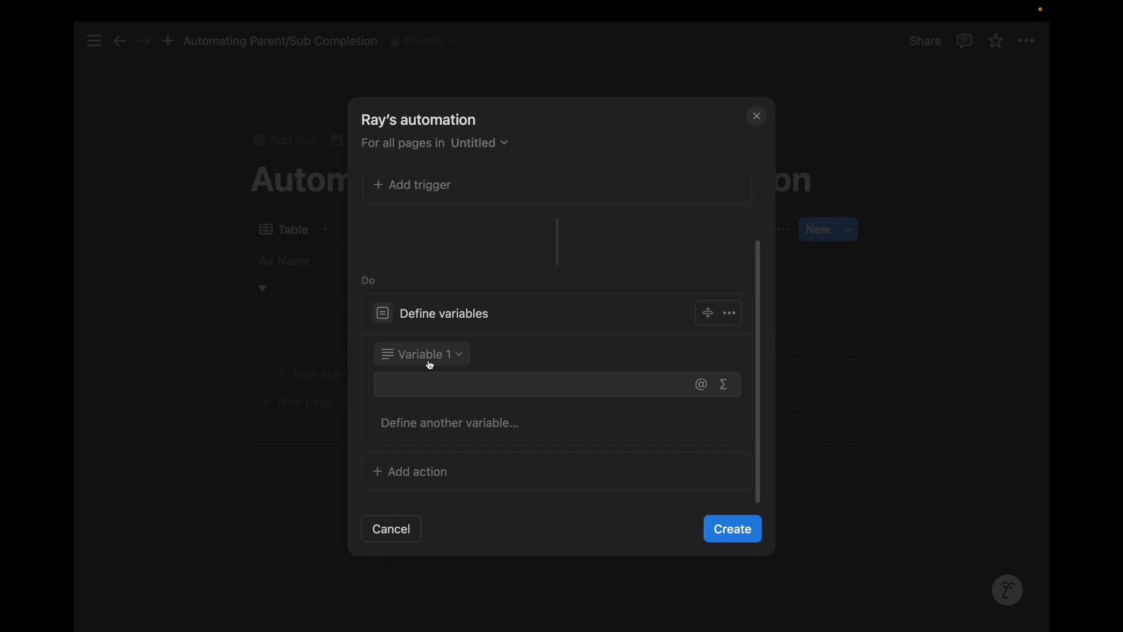
{"action": "left_click", "coordinate": [430, 356]}
{"action": "type", "text": "Parent-Item"}
{"action": "key", "text": "Return"}
{"action": "left_click", "coordinate": [616, 390]}
Define the Parent-Item variable with the formula Trigger page.Parent item and save it.
{"action": "left_click", "coordinate": [723, 385]}
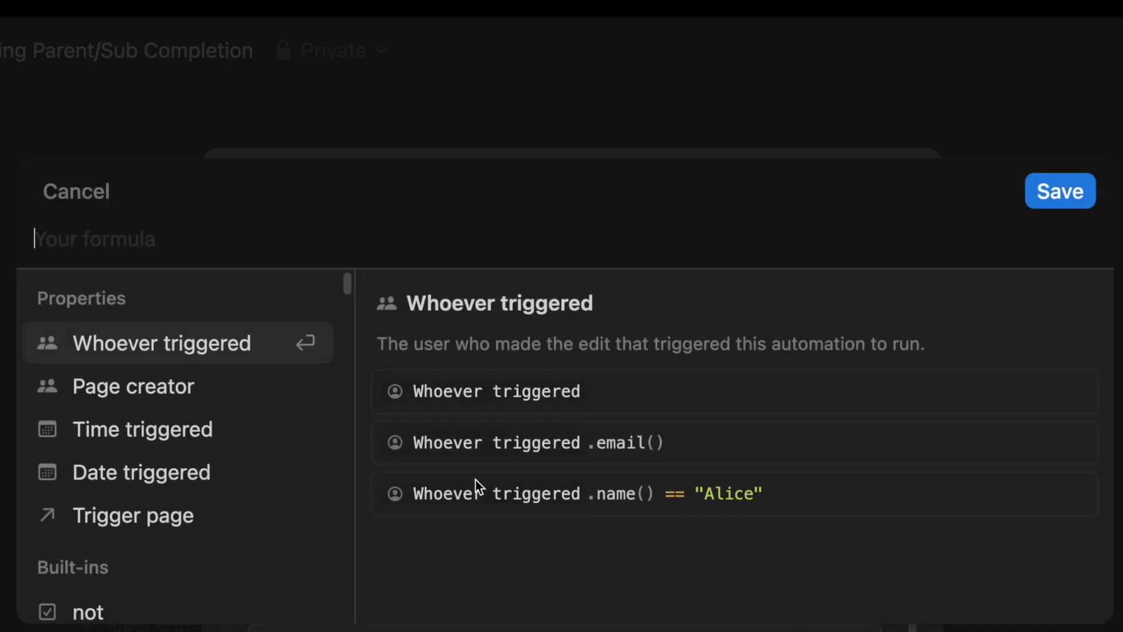
{"action": "type", "text": "trigg"}
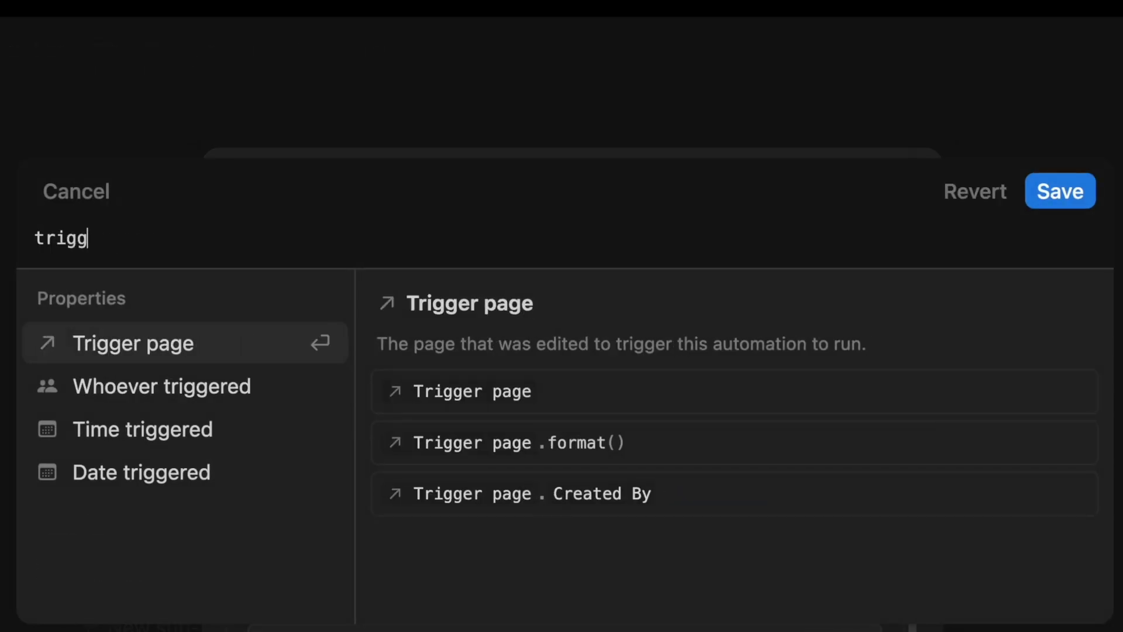
{"action": "key", "text": "Return"}
{"action": "type", "text": "."}
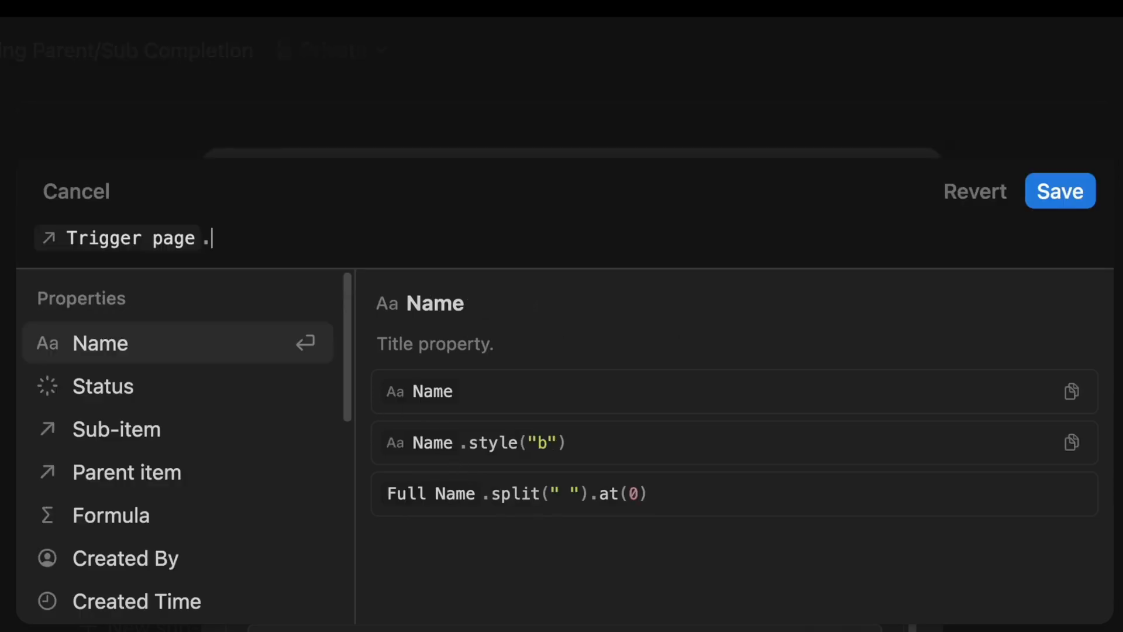
{"action": "left_click", "coordinate": [332, 281]}
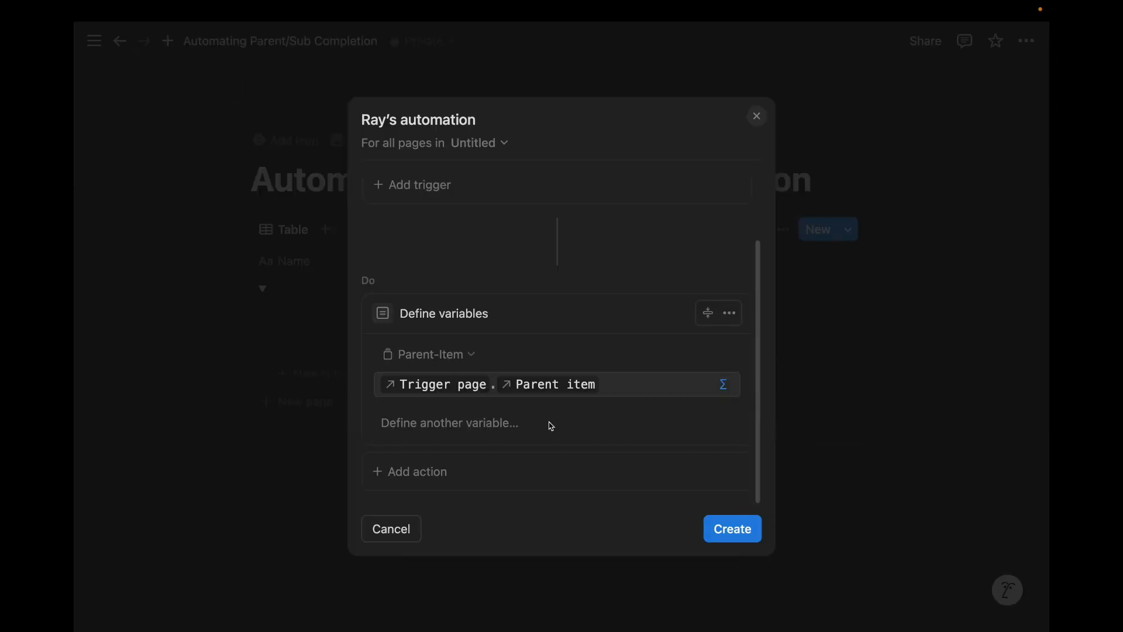
Add an action that edits Parent-Item by setting its Status to Done, and create the automation.
{"action": "left_click", "coordinate": [491, 469]}
{"action": "left_click", "coordinate": [463, 307]}
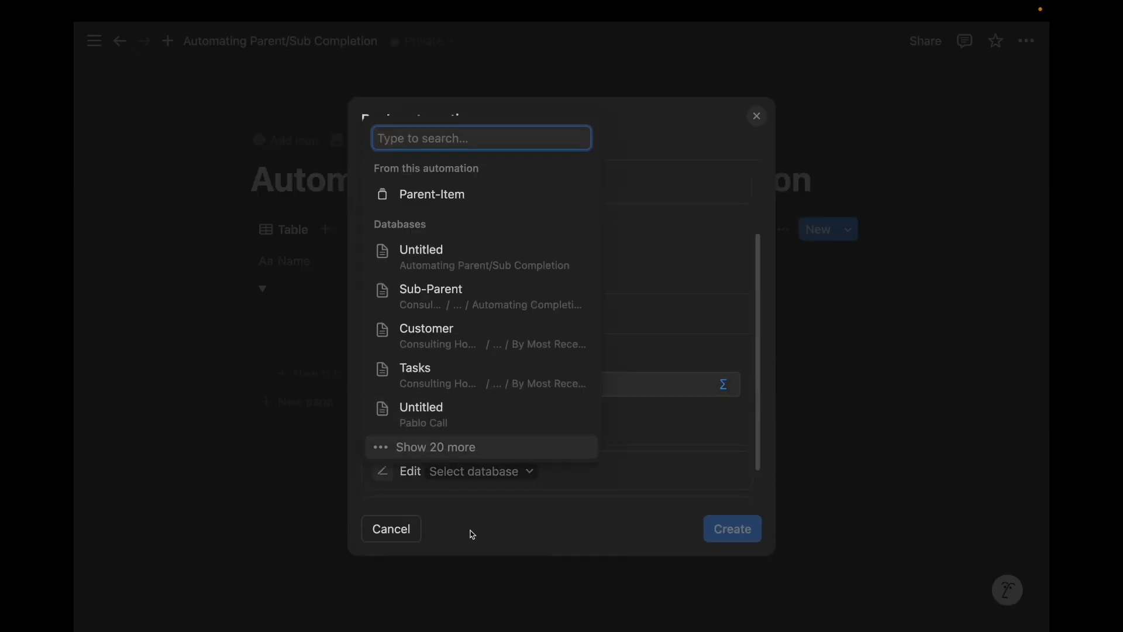
{"action": "left_click", "coordinate": [481, 186]}
{"action": "scroll", "coordinate": [464, 421], "scroll_direction": "down", "scroll_amount": 3}
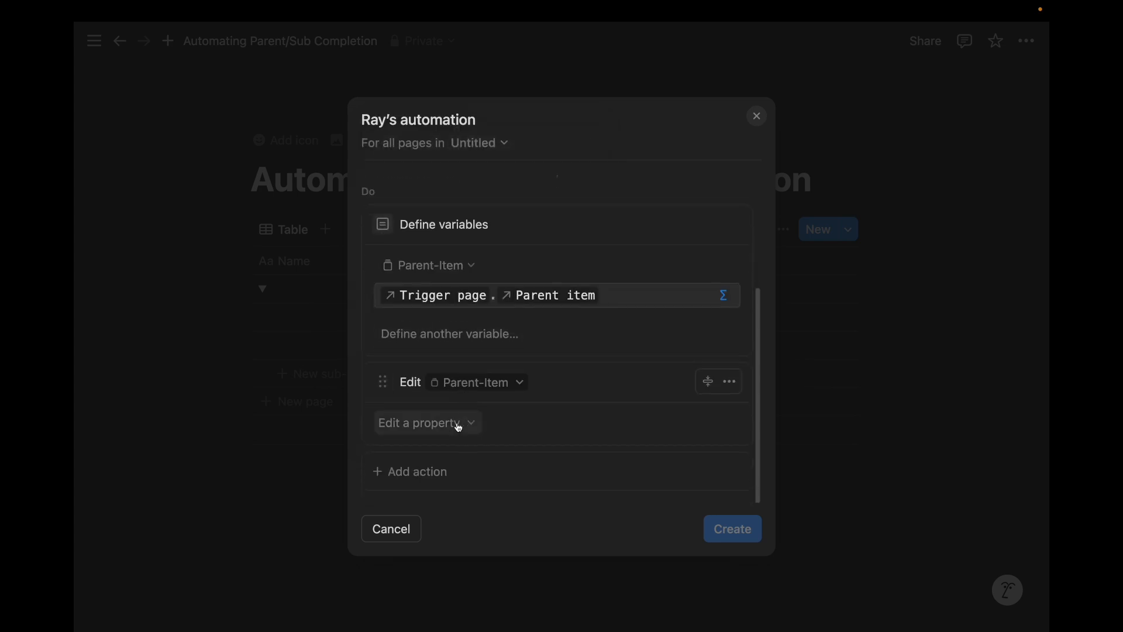
{"action": "left_click", "coordinate": [462, 425]}
{"action": "left_click", "coordinate": [422, 544]}
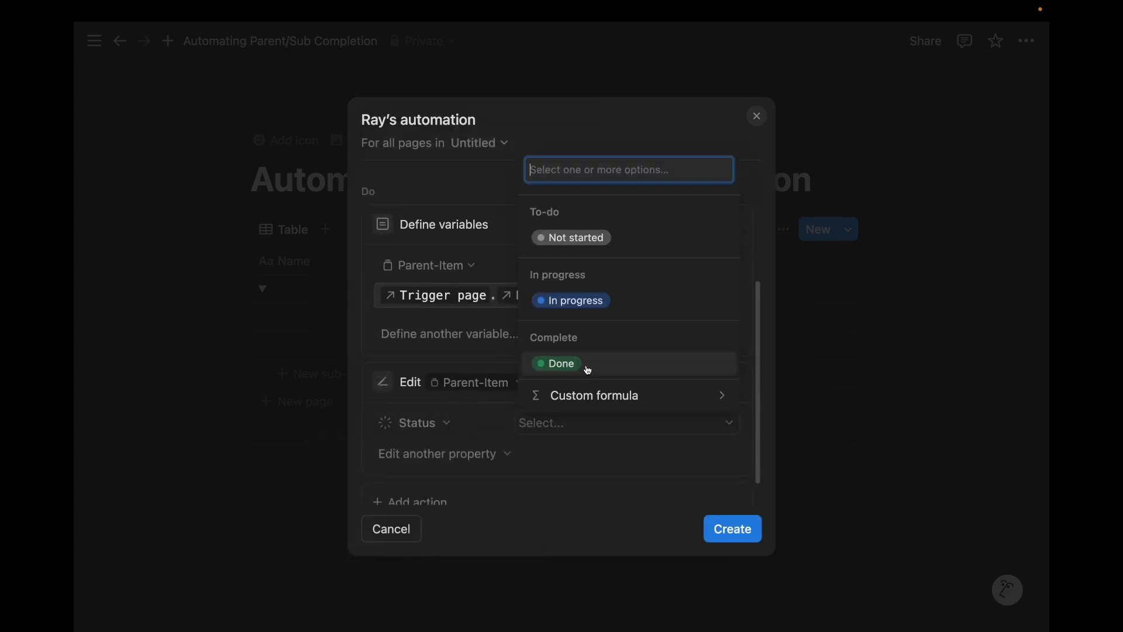
{"action": "left_click", "coordinate": [606, 373]}
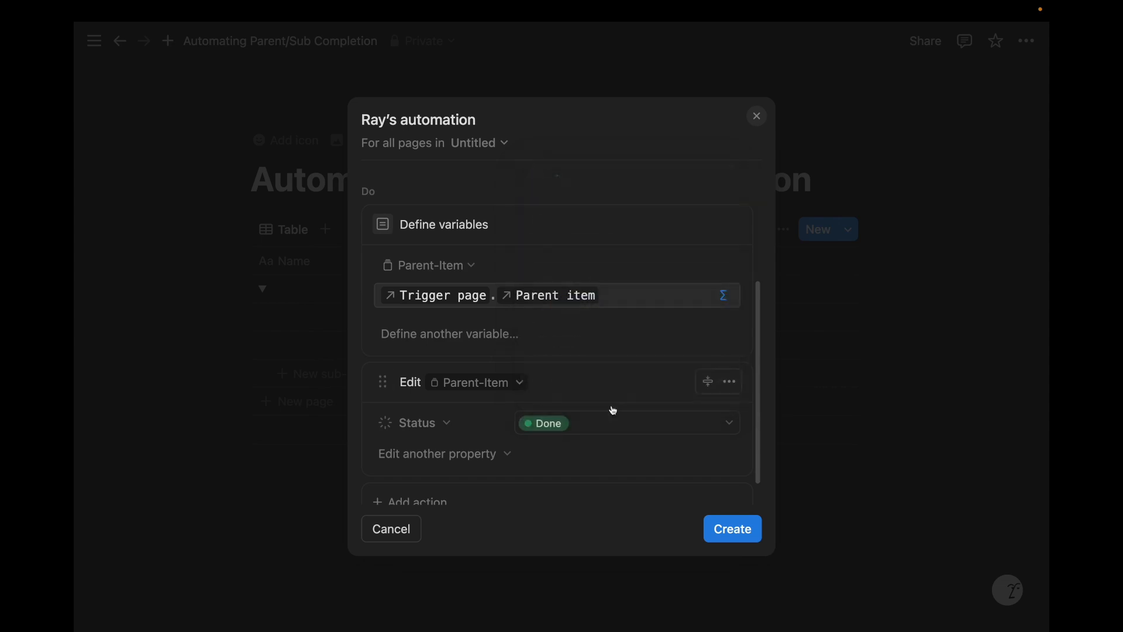
{"action": "left_click", "coordinate": [733, 529]}
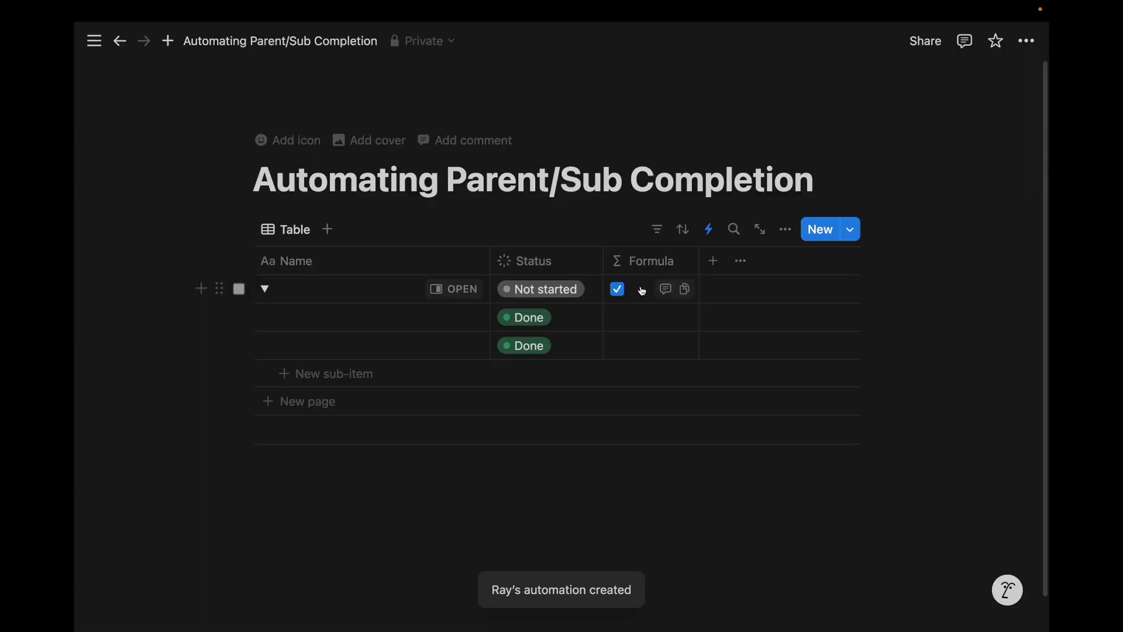
{"action": "left_click", "coordinate": [553, 289]}
{"action": "key", "text": "Escape"}
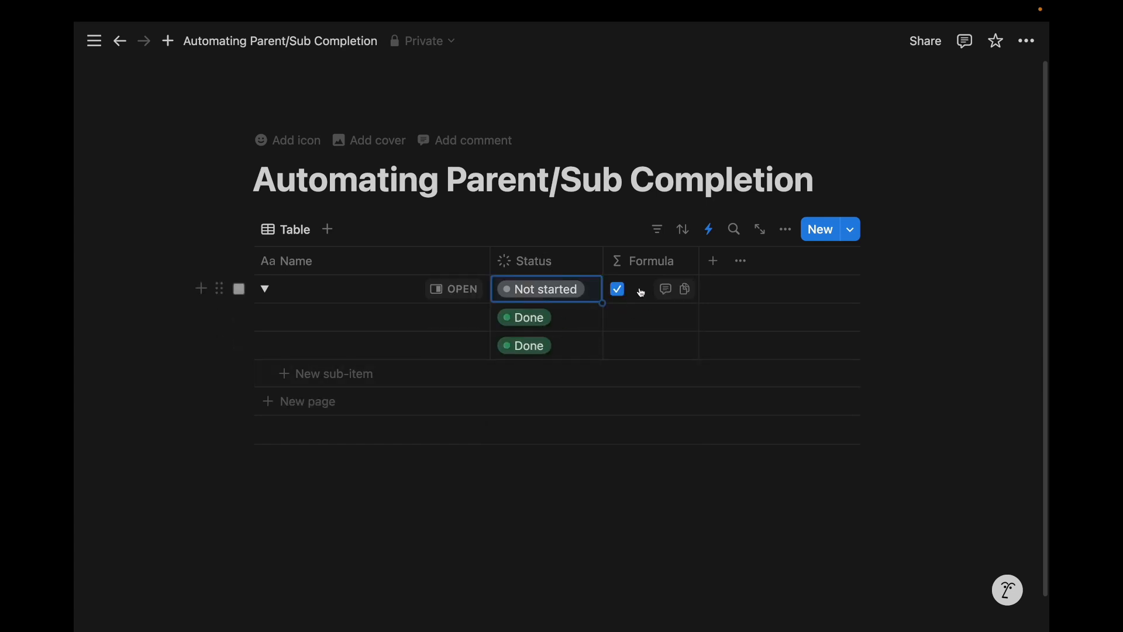
Define a second variable in the Parent-Item automation with the formula map(Trigger page.Parent item,current.Formula).
{"action": "left_click", "coordinate": [709, 229]}
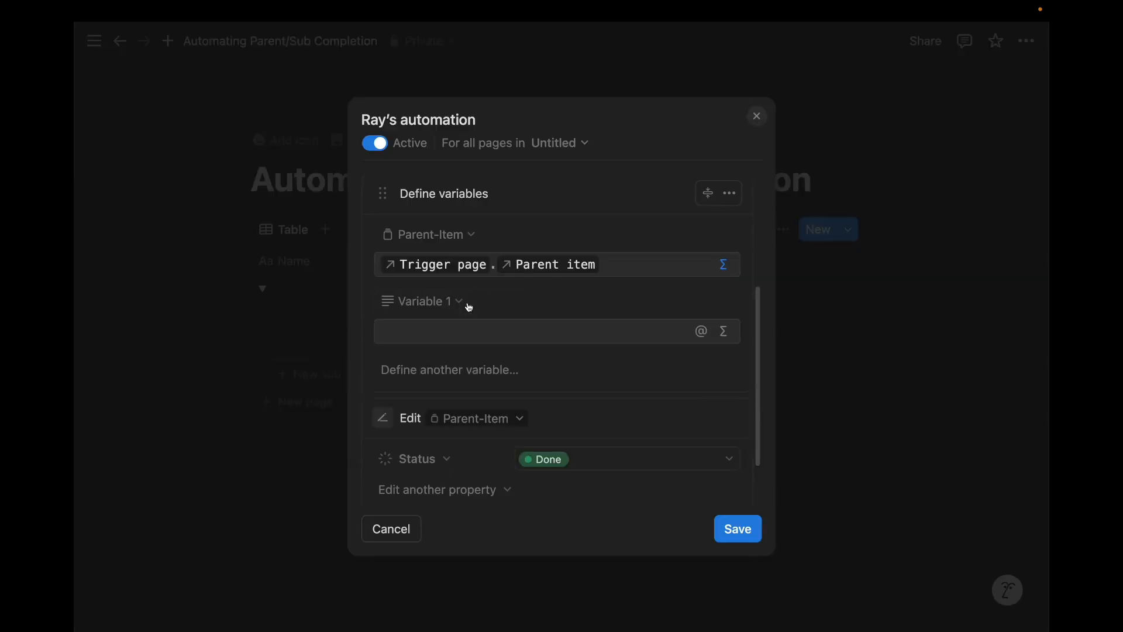
{"action": "left_click", "coordinate": [726, 333]}
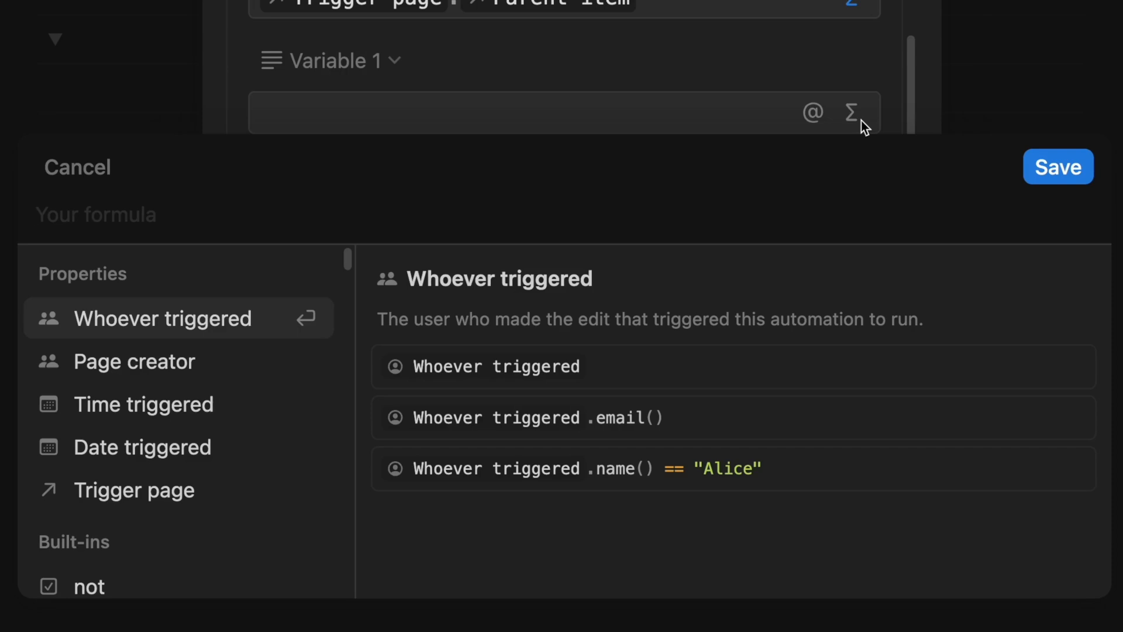
{"action": "type", "text": "map("}
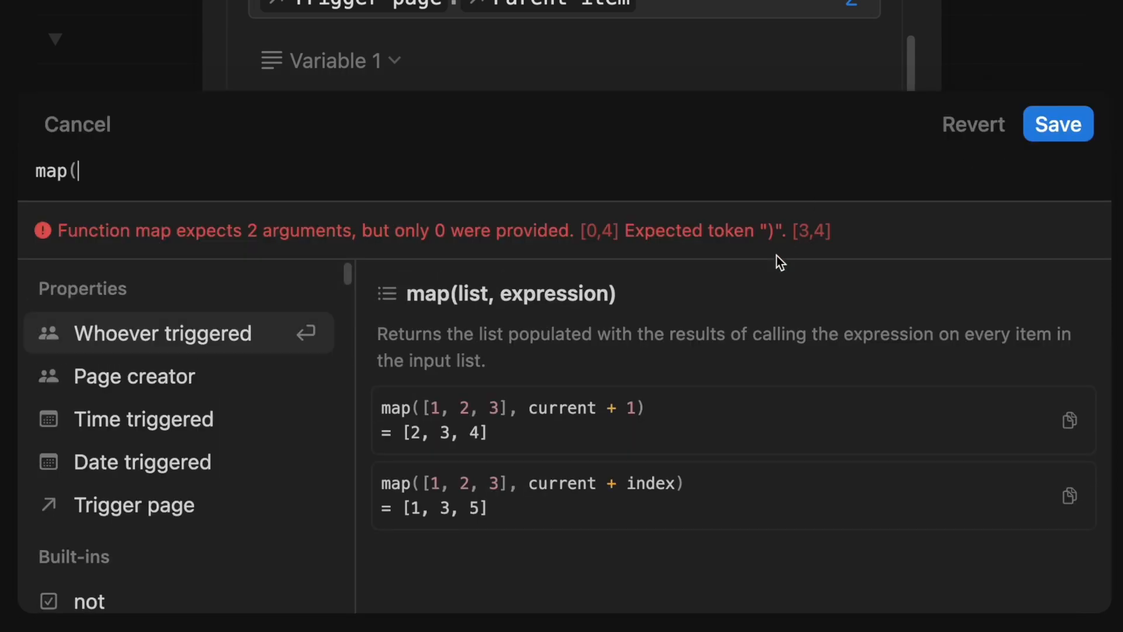
{"action": "left_click", "coordinate": [201, 511]}
{"action": "type", "text": ".p"}
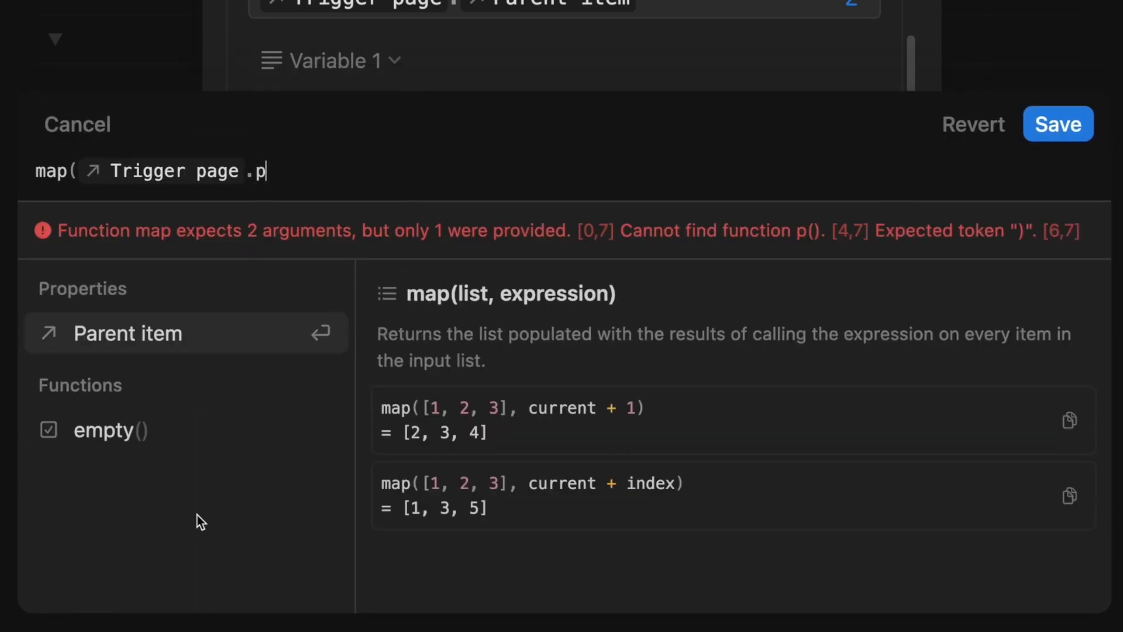
{"action": "key", "text": "Return"}
{"action": "type", "text": ",current."}
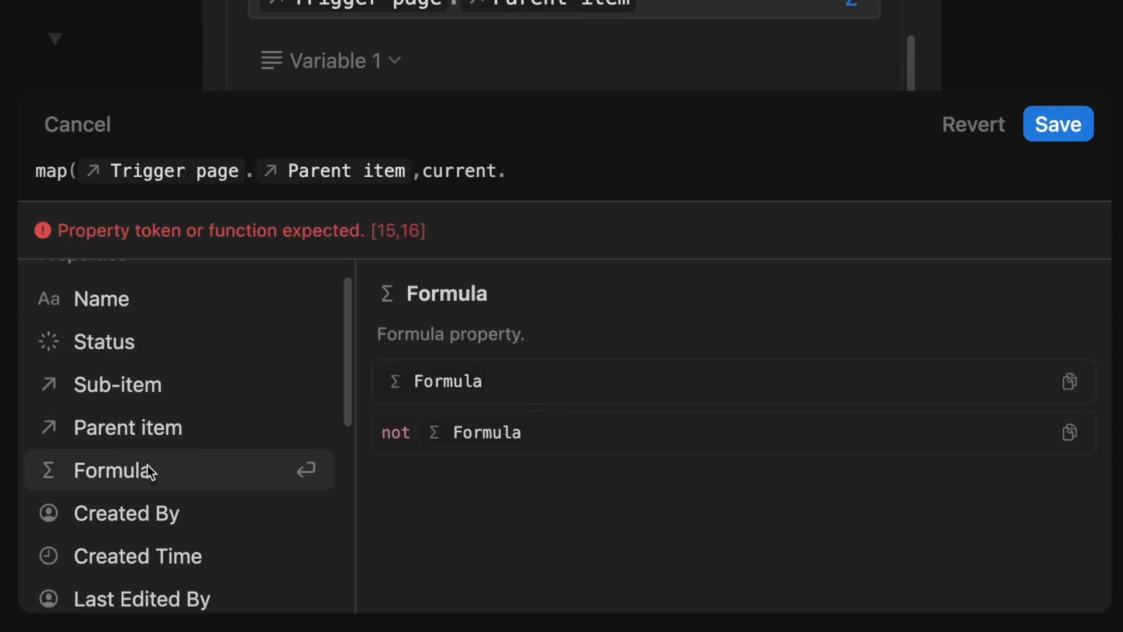
{"action": "left_click", "coordinate": [151, 469]}
{"action": "type", "text": ")"}
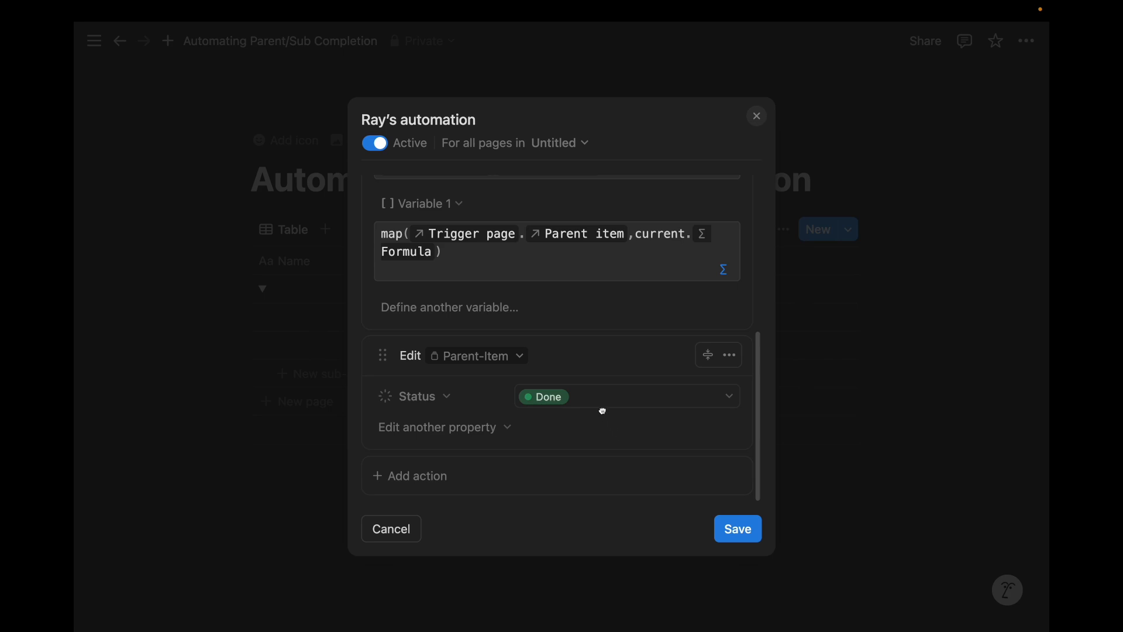
Rename the automation's second variable to Condition.
{"action": "scroll", "coordinate": [603, 409], "scroll_direction": "up", "scroll_amount": 1}
{"action": "scroll", "coordinate": [577, 259], "scroll_direction": "up", "scroll_amount": 2}
{"action": "left_click", "coordinate": [423, 291]}
{"action": "type", "text": "Condition"}
{"action": "key", "text": "Return"}
{"action": "scroll", "coordinate": [526, 396], "scroll_direction": "down", "scroll_amount": 1}
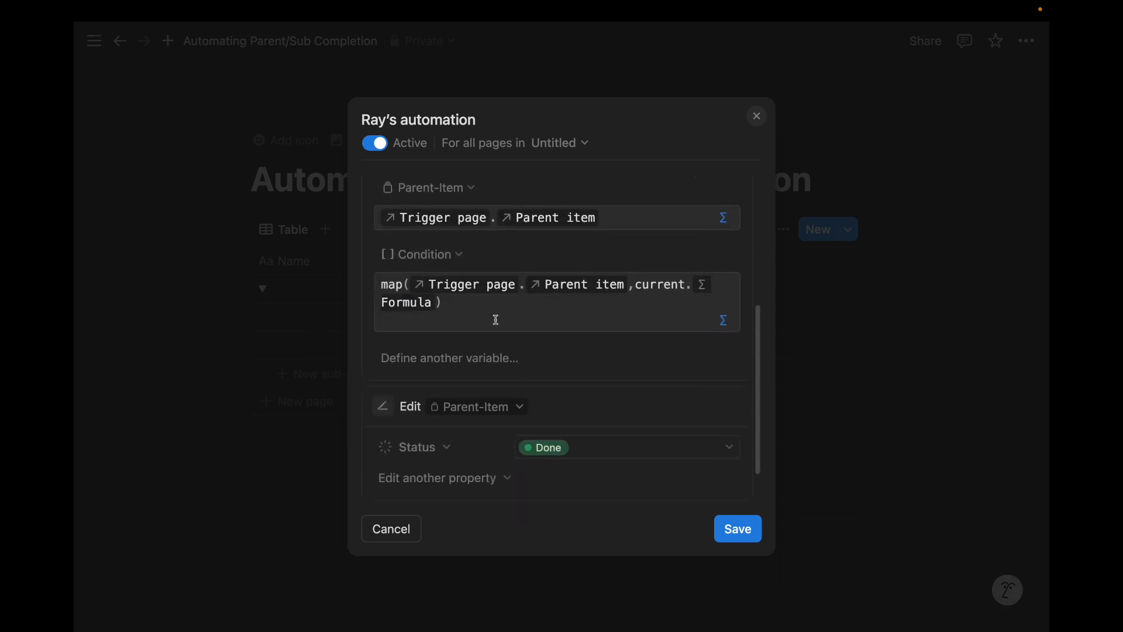
Switch the Status value in the Edit Parent-Item action to a custom formula.
{"action": "scroll", "coordinate": [580, 377], "scroll_direction": "down", "scroll_amount": 2}
{"action": "scroll", "coordinate": [598, 394], "scroll_direction": "up", "scroll_amount": 1}
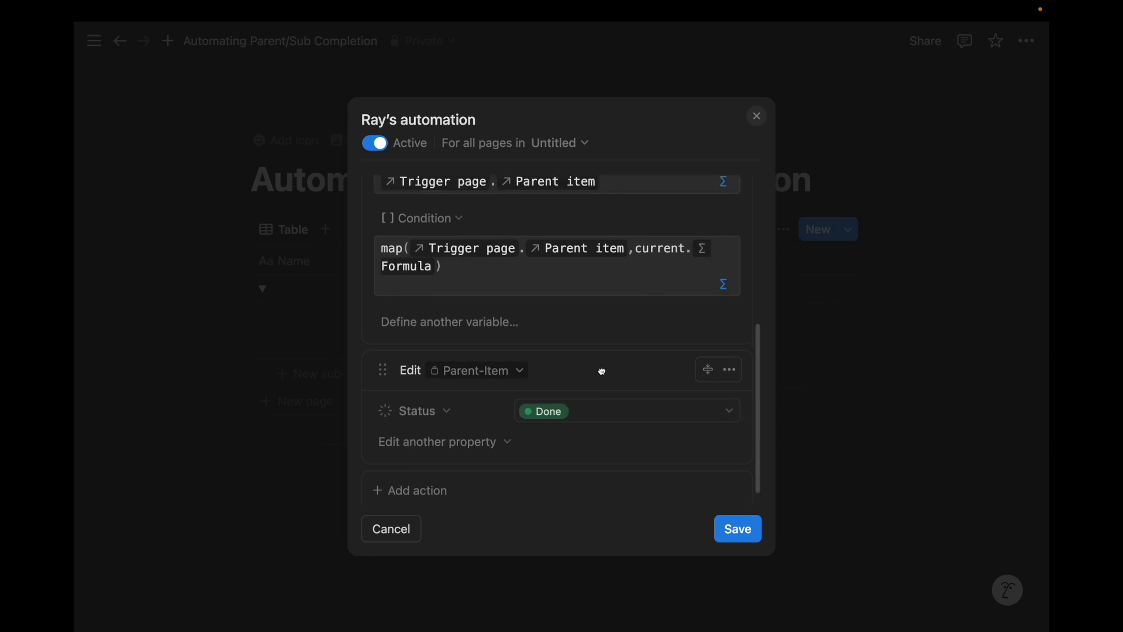
{"action": "left_click", "coordinate": [597, 419]}
{"action": "key", "text": "Escape"}
{"action": "left_click", "coordinate": [580, 420]}
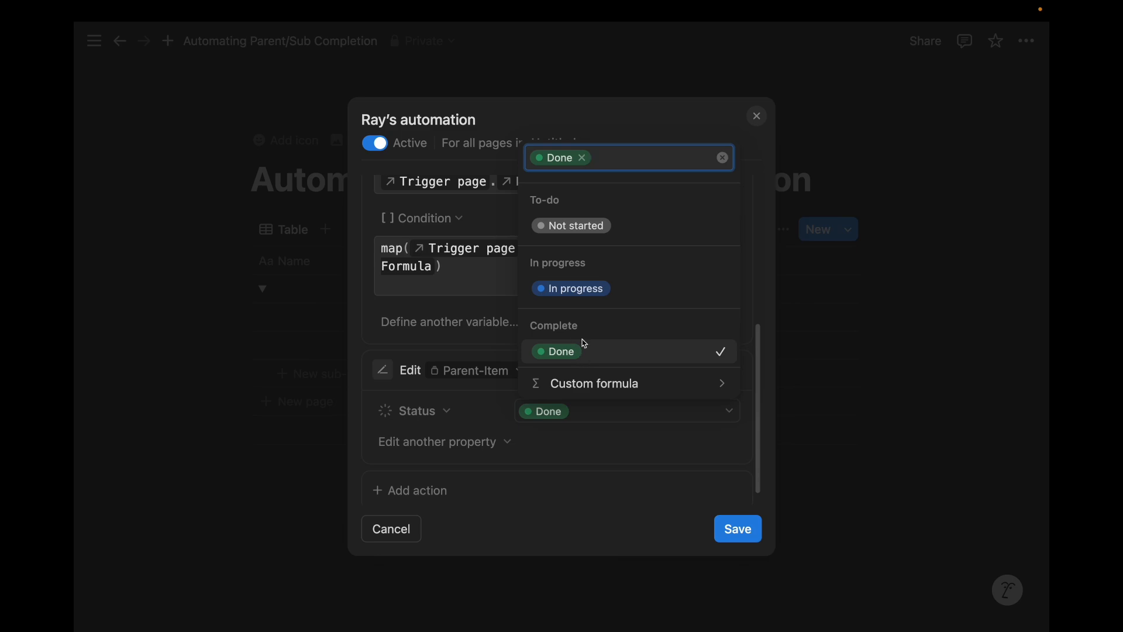
{"action": "left_click", "coordinate": [605, 384]}
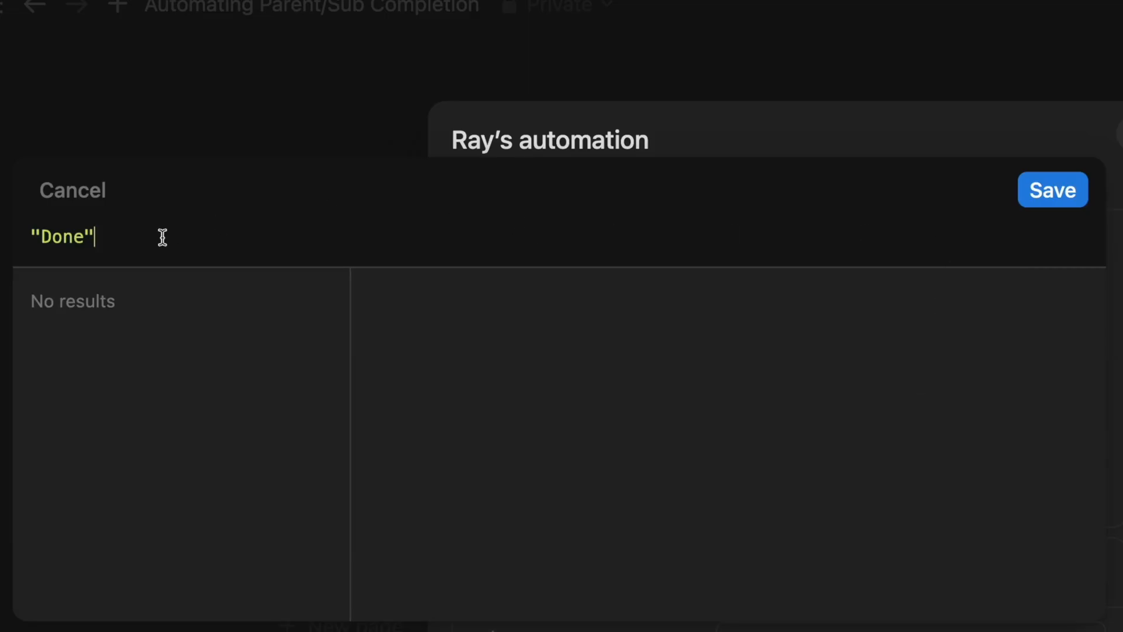
Replace the Status formula with ifs(Condition==true,"Done") and save both the formula and the automation.
{"action": "key", "text": "super+a"}
{"action": "key", "text": "BackSpace"}
{"action": "type", "text": "ifs("}
{"action": "left_click", "coordinate": [183, 598]}
{"action": "type", "text": "==true,\"Done\""}
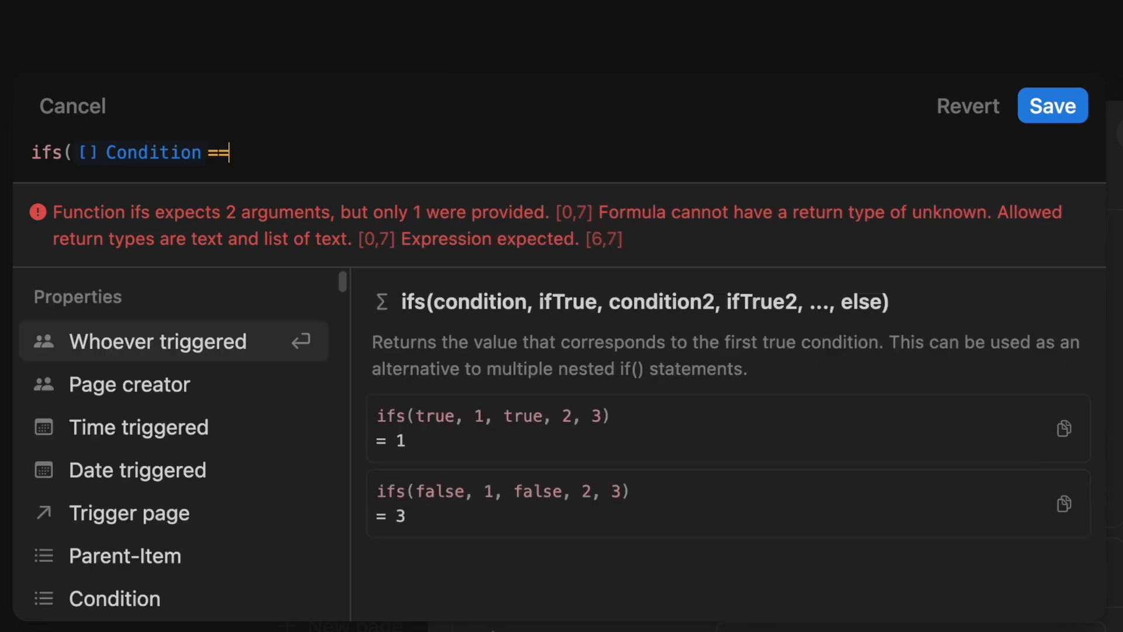
{"action": "type", "text": ")"}
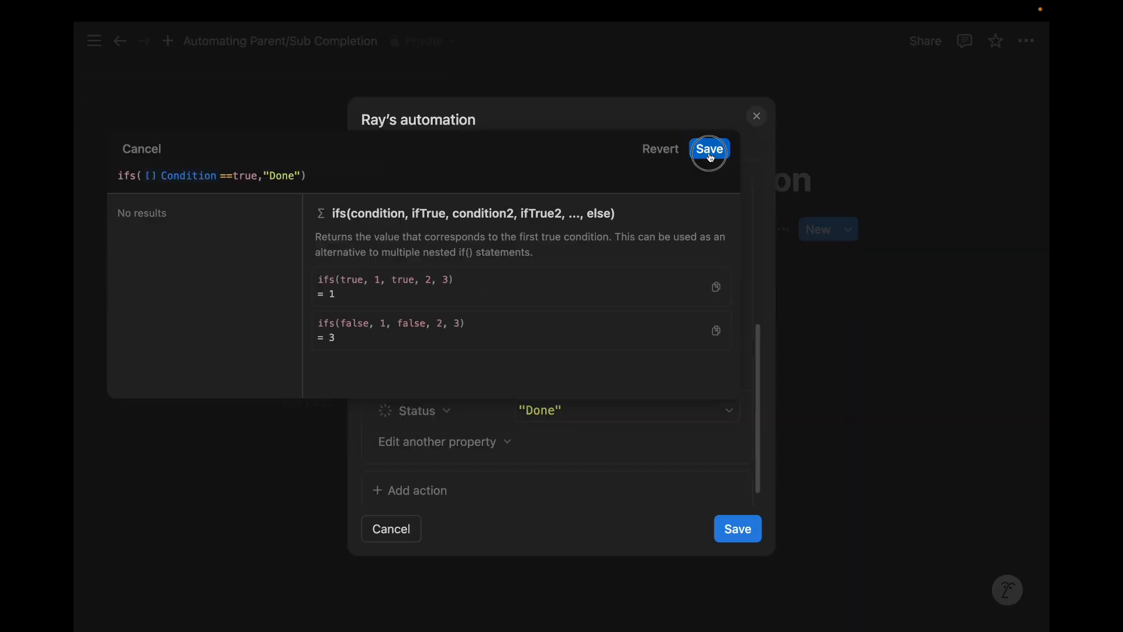
{"action": "left_click", "coordinate": [1053, 132]}
{"action": "scroll", "coordinate": [657, 358], "scroll_direction": "down", "scroll_amount": 1}
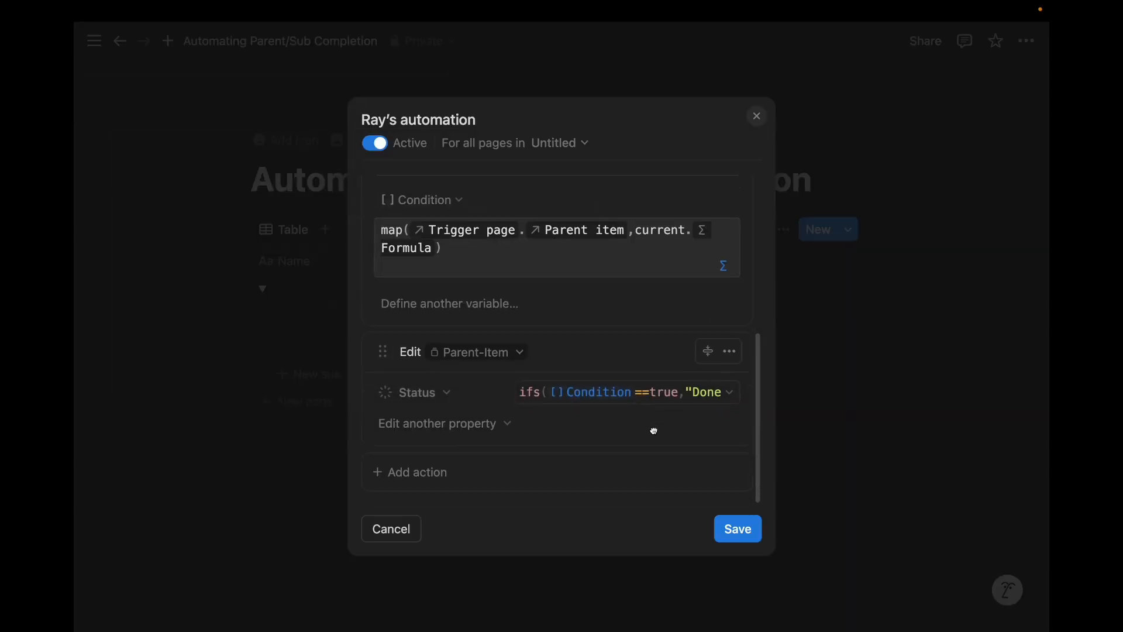
{"action": "left_click", "coordinate": [732, 527]}
Reset the Status of both sub-items to Not started.
{"action": "left_click", "coordinate": [713, 328]}
{"action": "left_click", "coordinate": [545, 329]}
{"action": "left_click", "coordinate": [548, 373]}
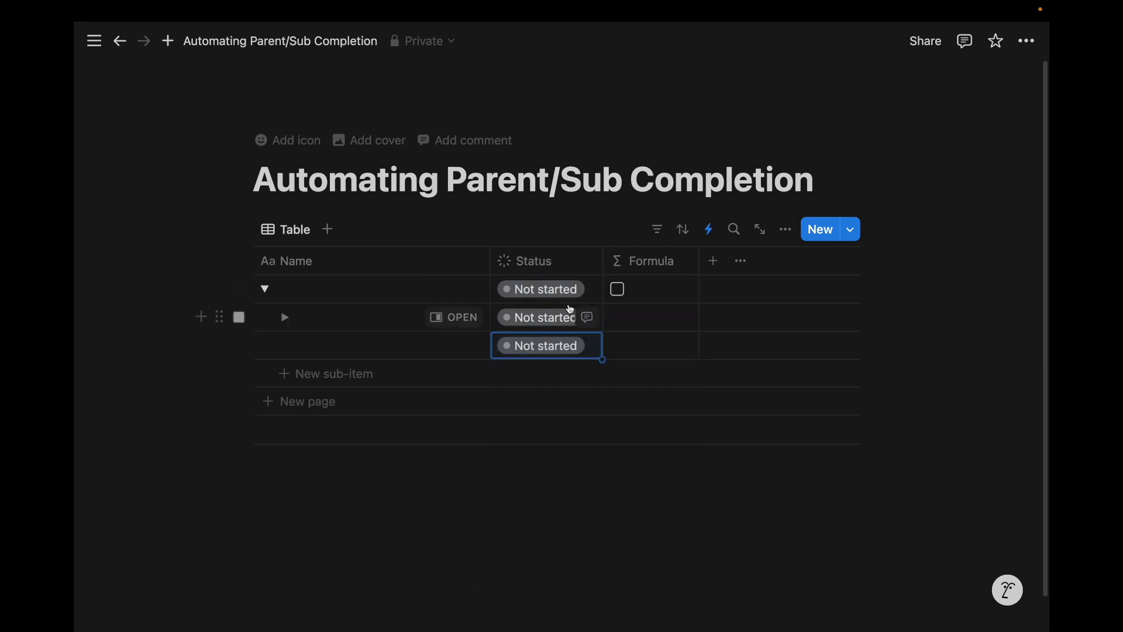
Set the Status of the first and second sub-items to Done, one after the other, to test the automation.
{"action": "left_click", "coordinate": [545, 317]}
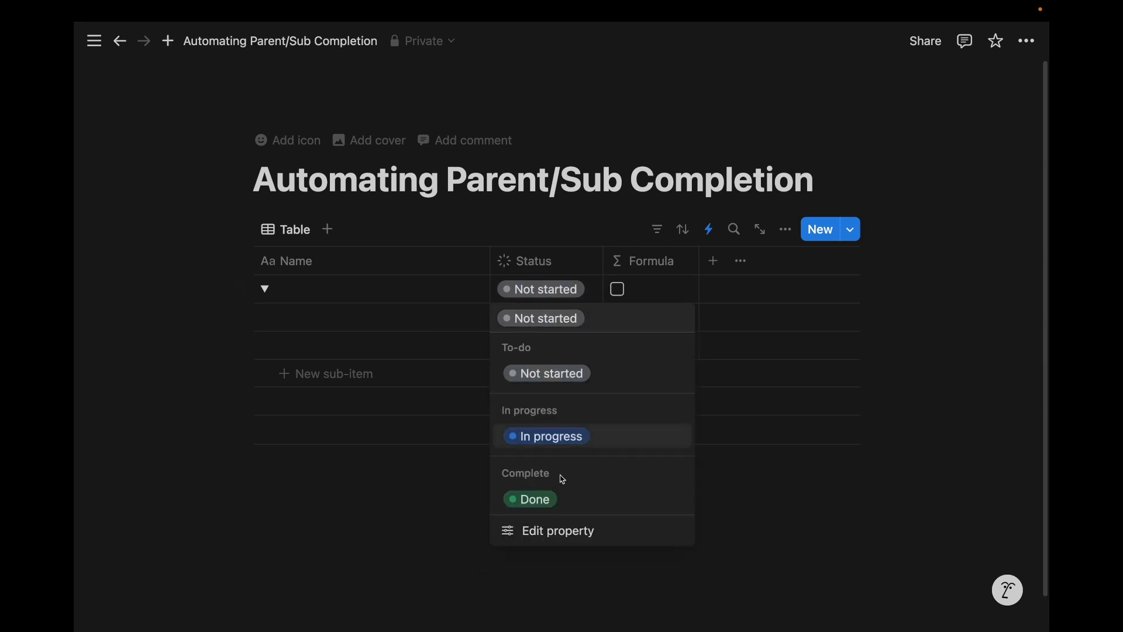
{"action": "left_click", "coordinate": [553, 502]}
{"action": "left_click", "coordinate": [520, 208]}
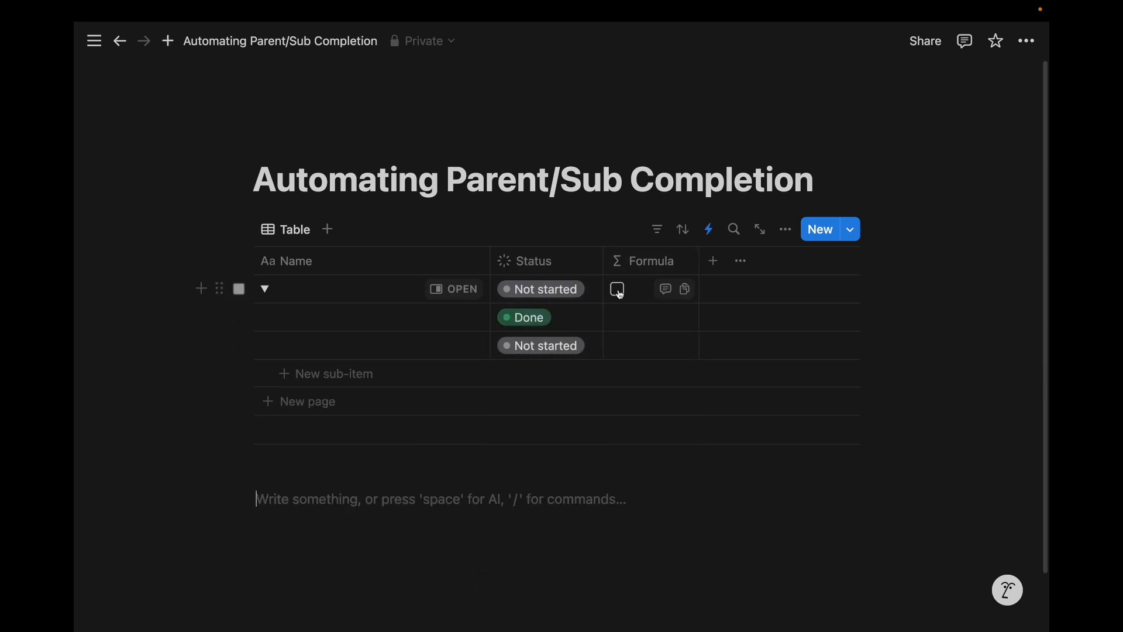
{"action": "left_click", "coordinate": [584, 346]}
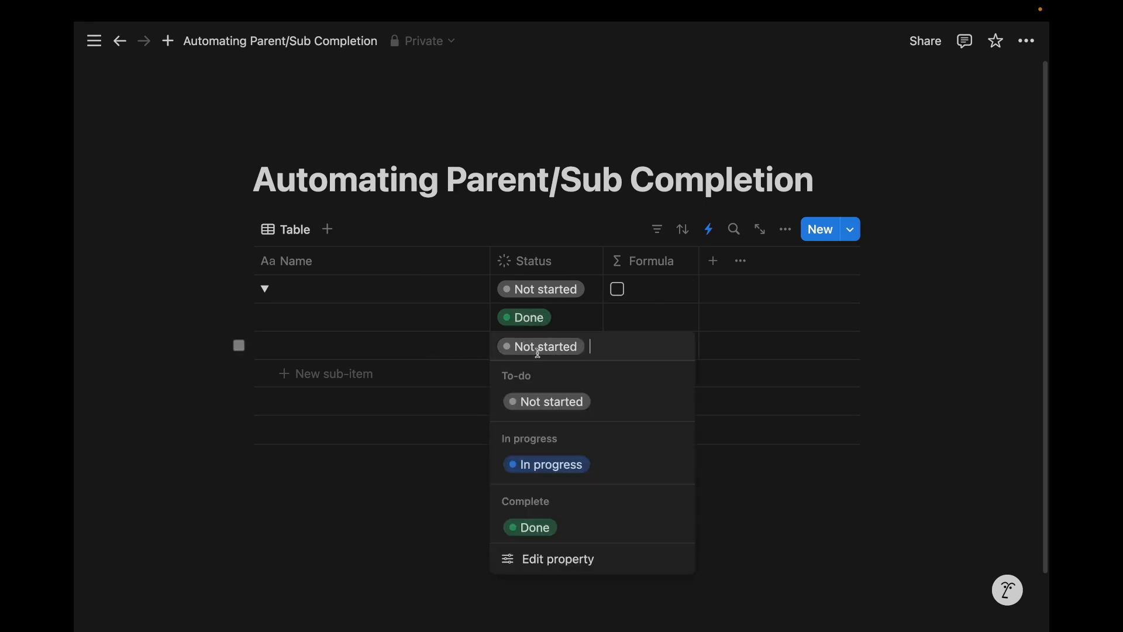
{"action": "left_click", "coordinate": [553, 528]}
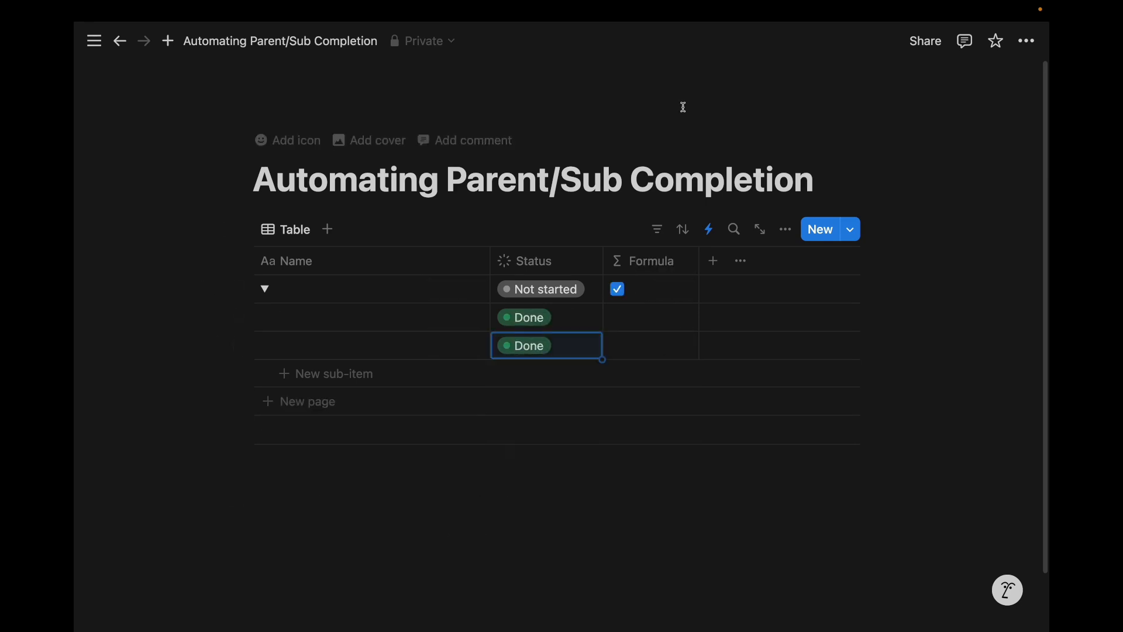
Append .first() to the Condition variable's formula in the two-variable automation, and save the formula and the automation.
{"action": "left_click", "coordinate": [708, 229]}
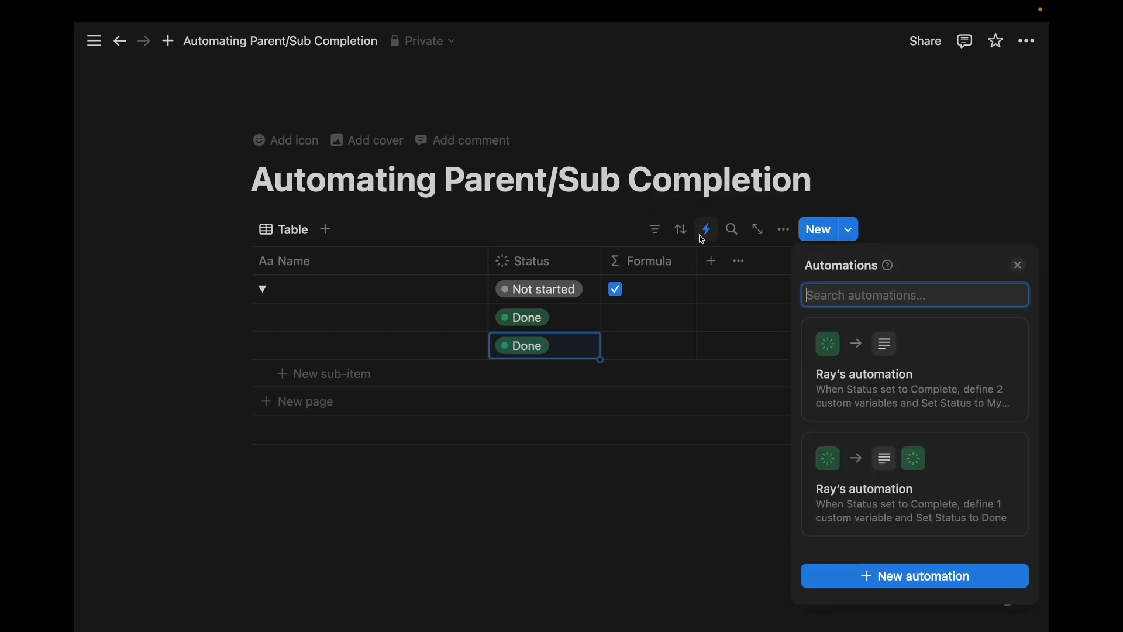
{"action": "left_click", "coordinate": [924, 443]}
{"action": "scroll", "coordinate": [650, 376], "scroll_direction": "down", "scroll_amount": 1}
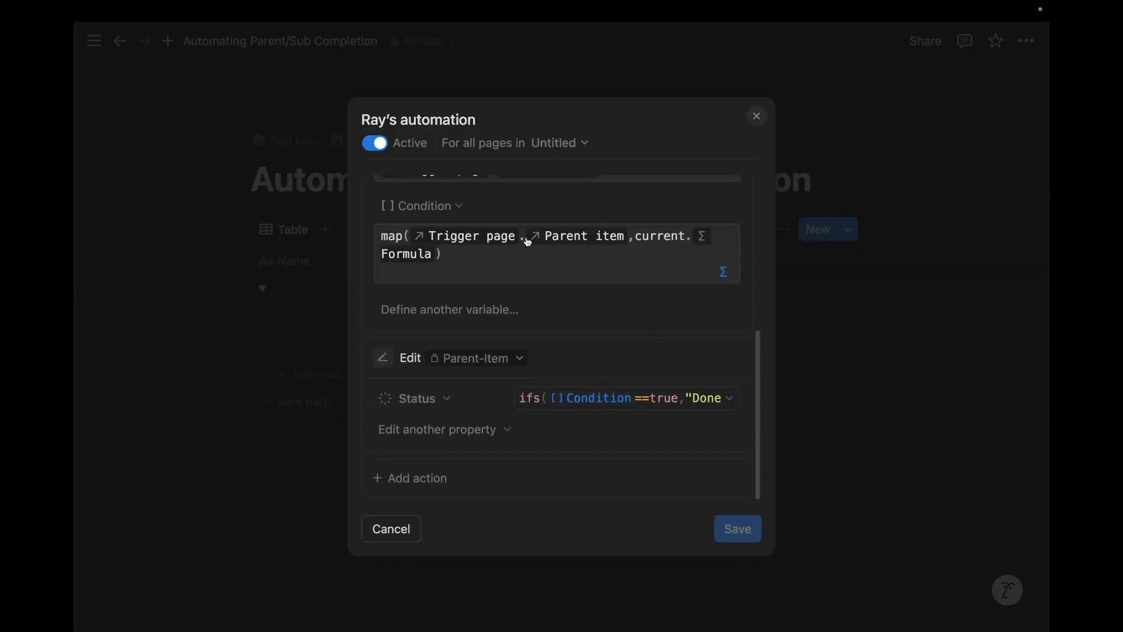
{"action": "left_click", "coordinate": [503, 251]}
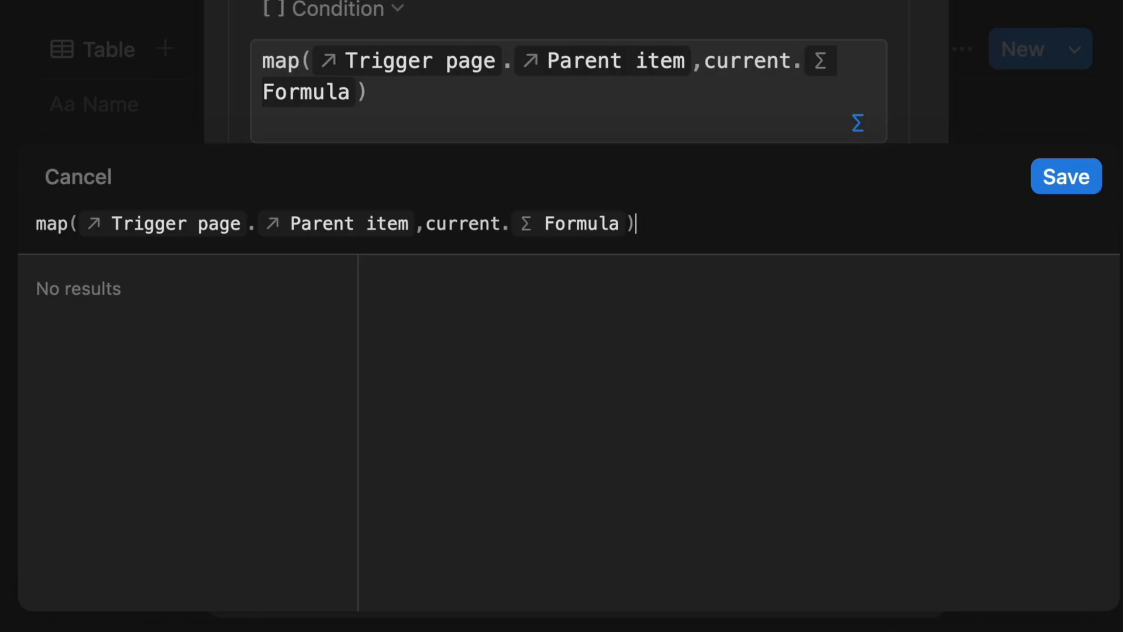
{"action": "type", "text": ".first()"}
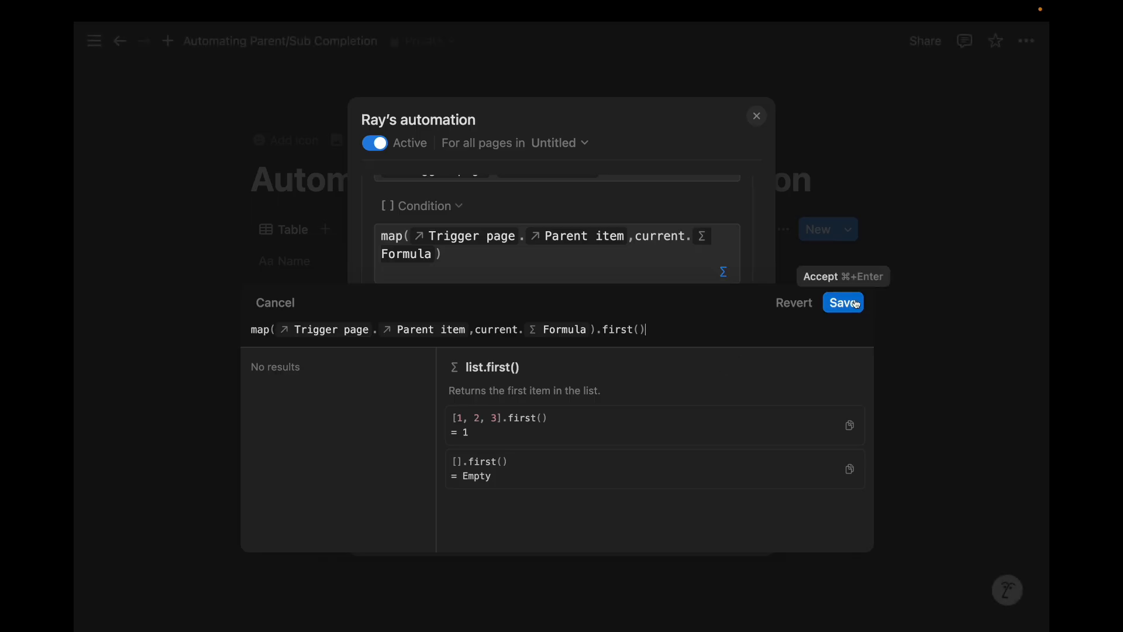
{"action": "left_click", "coordinate": [1067, 176]}
{"action": "left_click", "coordinate": [738, 529]}
Reset both sub-items to Not started and set them to Done again to retest the parent's completion.
{"action": "left_click", "coordinate": [618, 325]}
{"action": "left_click", "coordinate": [546, 318]}
{"action": "left_click", "coordinate": [534, 371]}
{"action": "left_click", "coordinate": [557, 321]}
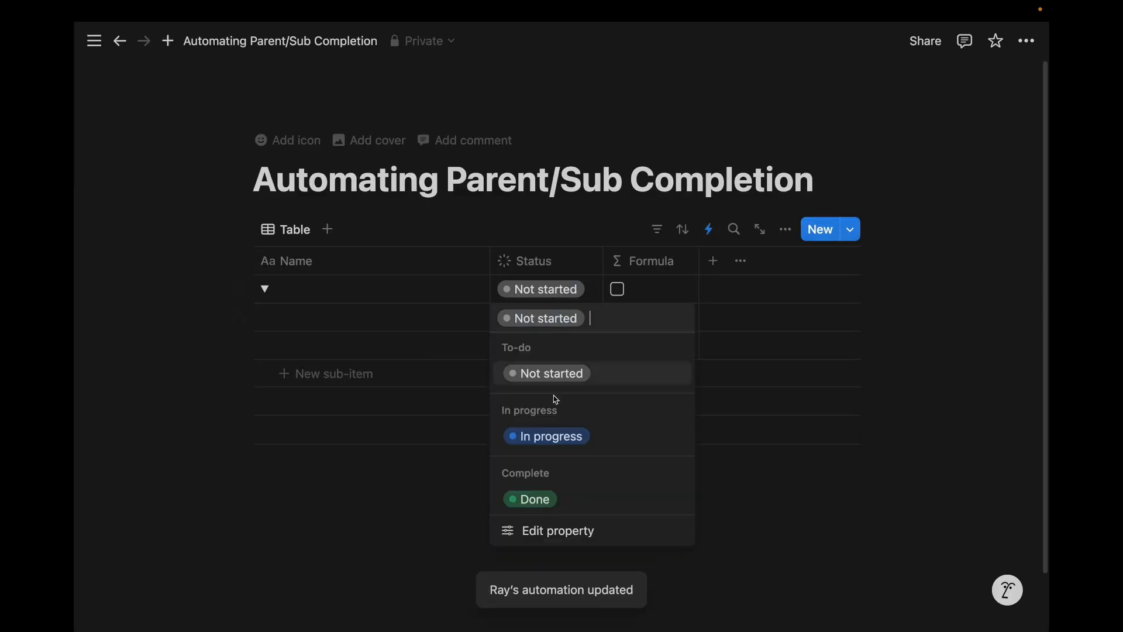
{"action": "left_click", "coordinate": [534, 496]}
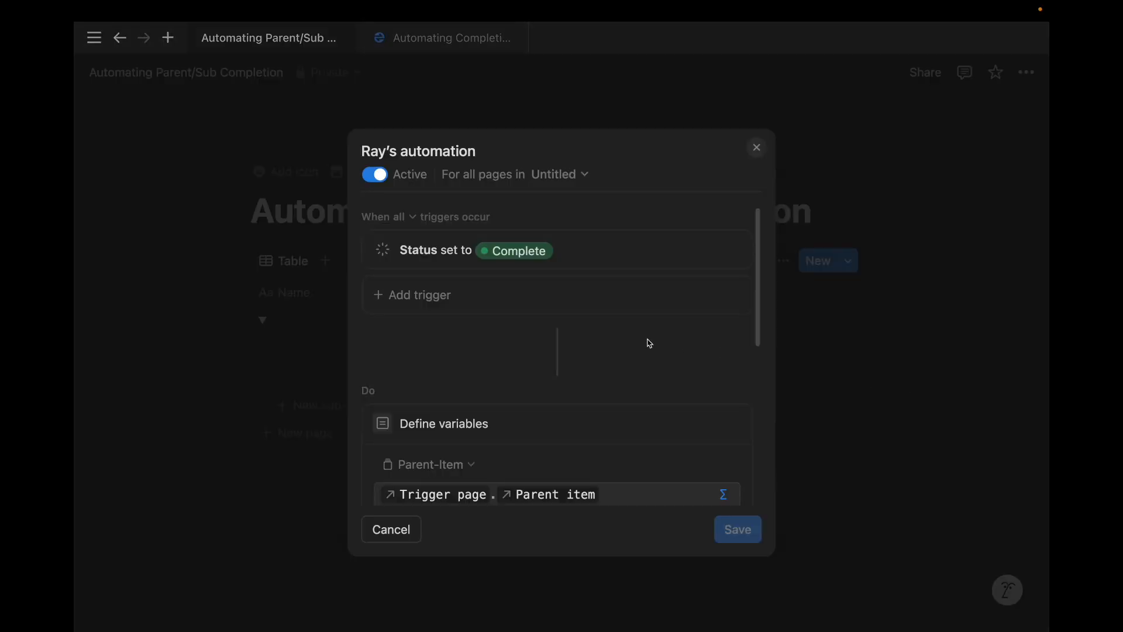
Review the automation's Condition formula with its first() part, the Parent-Item variable and the Status edit action, then close the automation.
{"action": "scroll", "coordinate": [647, 340], "scroll_direction": "down", "scroll_amount": 3}
{"action": "left_click", "coordinate": [537, 408]}
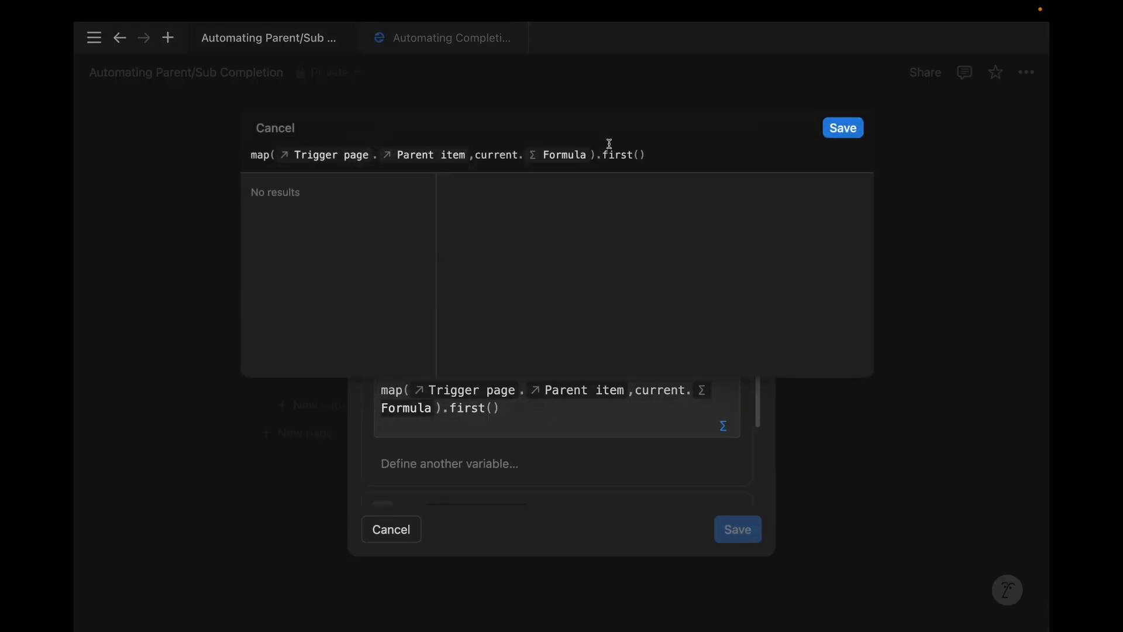
{"action": "left_click", "coordinate": [653, 154]}
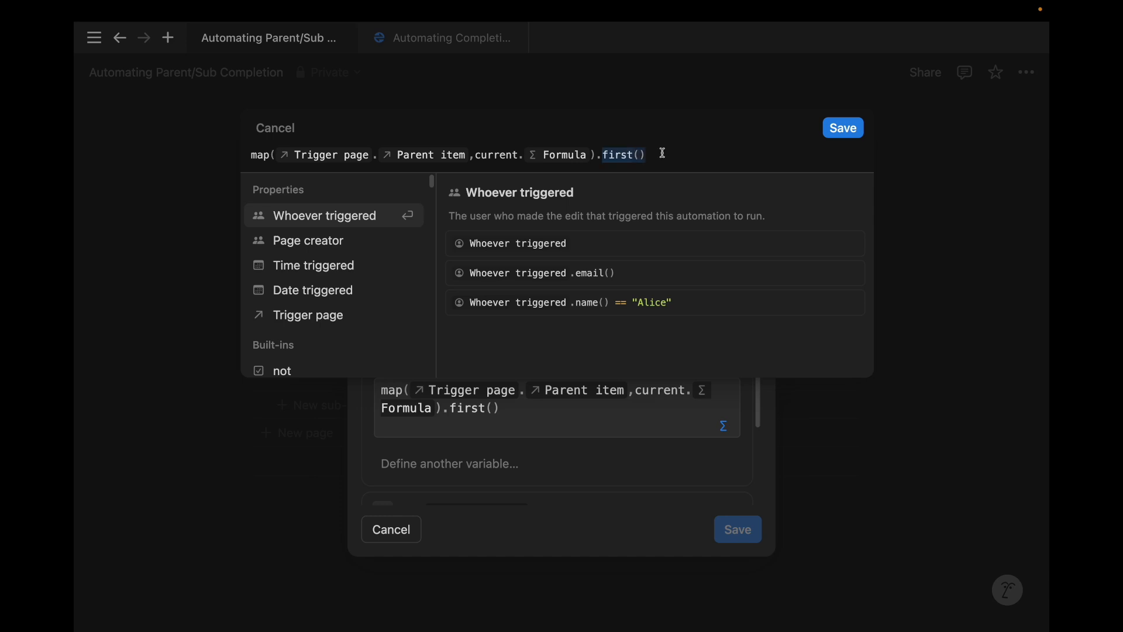
{"action": "left_click", "coordinate": [840, 128]}
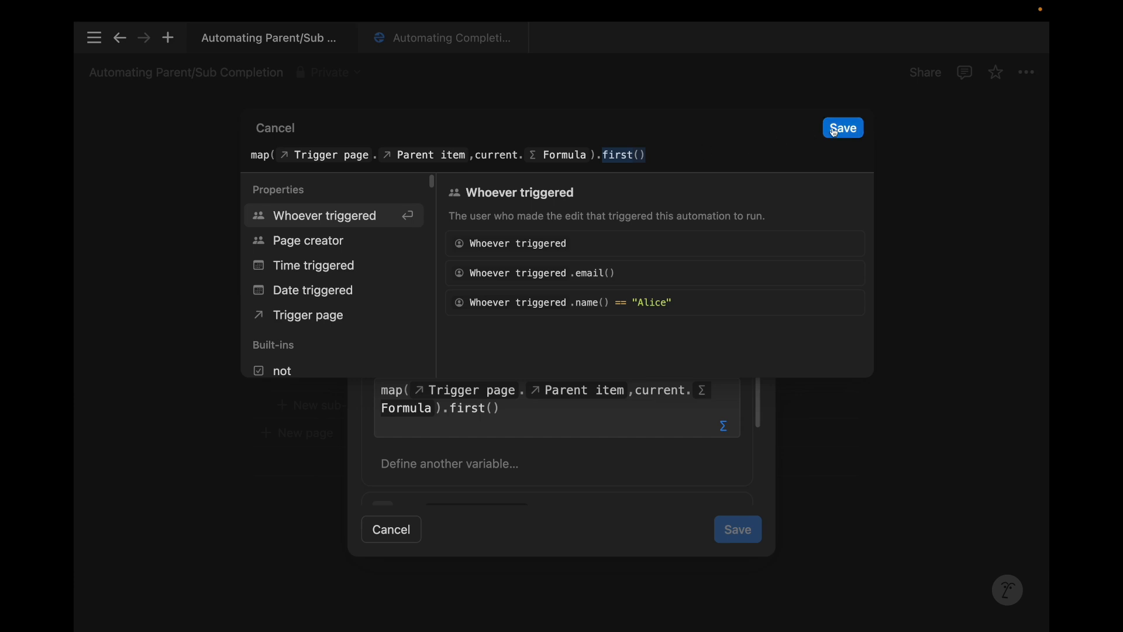
{"action": "scroll", "coordinate": [633, 301], "scroll_direction": "down", "scroll_amount": 5}
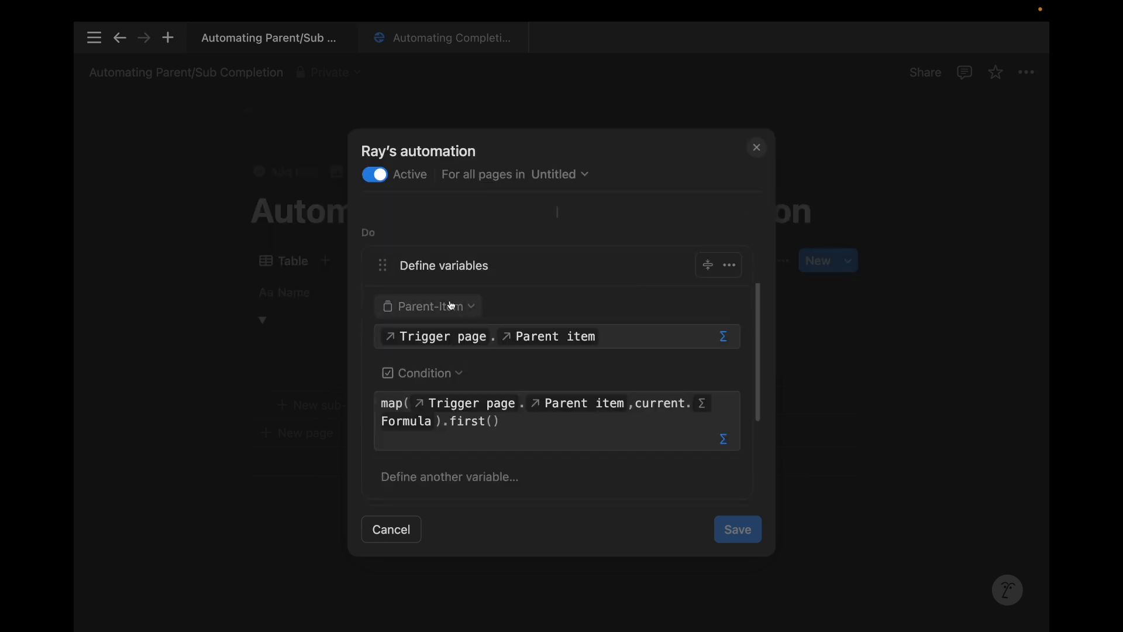
{"action": "scroll", "coordinate": [468, 398], "scroll_direction": "down", "scroll_amount": 2}
{"action": "scroll", "coordinate": [424, 266], "scroll_direction": "up", "scroll_amount": 2}
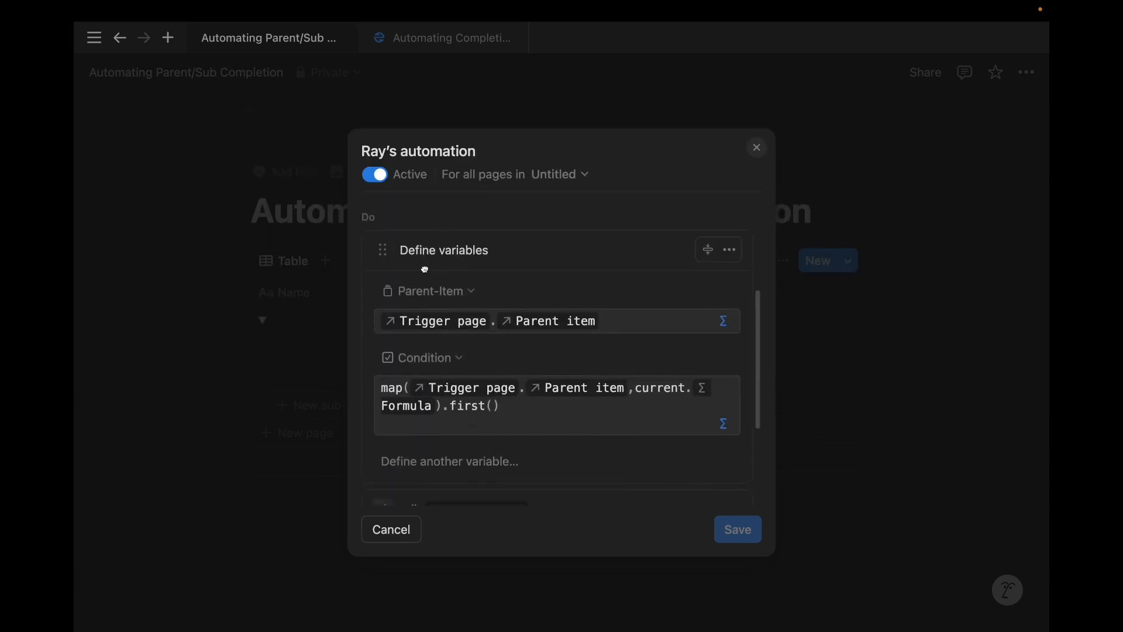
{"action": "scroll", "coordinate": [464, 293], "scroll_direction": "down", "scroll_amount": 4}
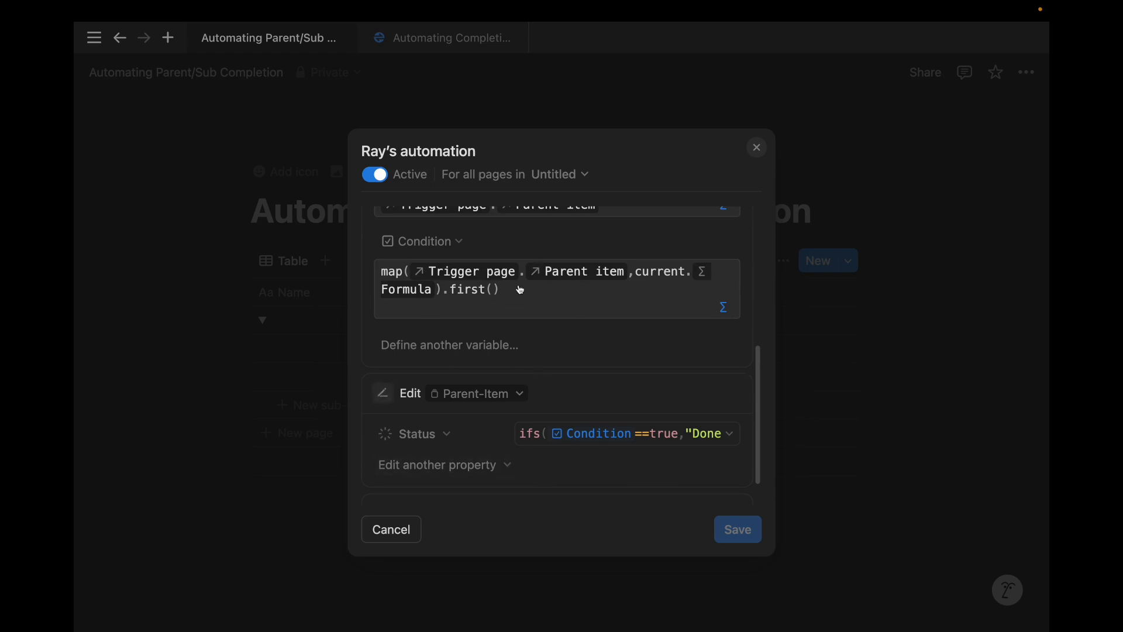
{"action": "key", "text": "Escape"}
{"action": "left_click", "coordinate": [667, 318]}
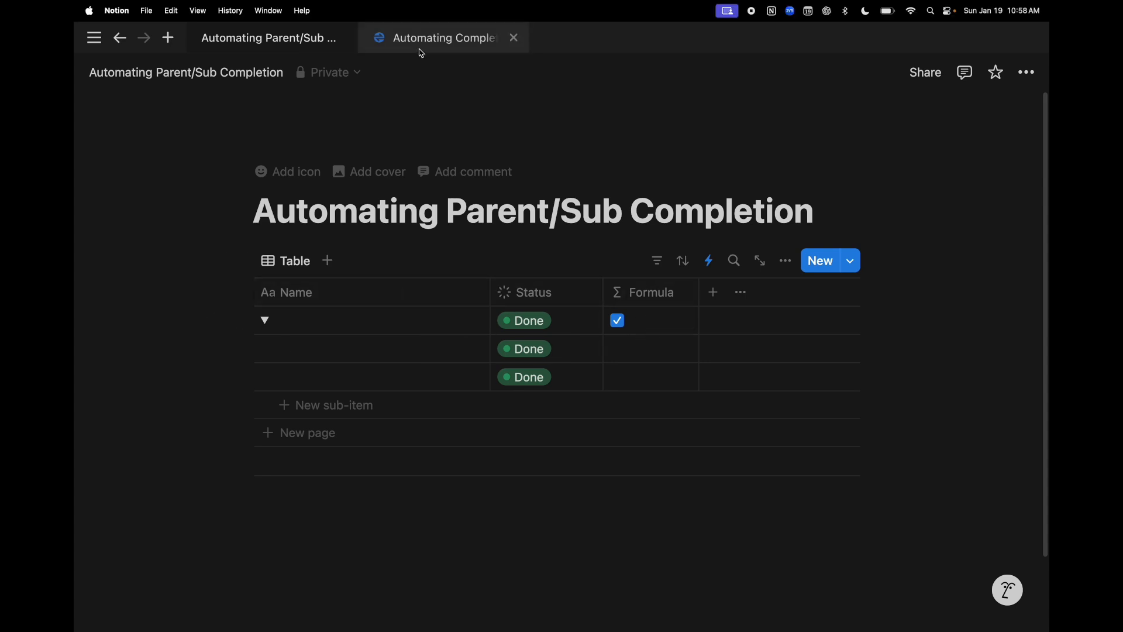
{"action": "left_click", "coordinate": [433, 37]}
{"action": "left_click", "coordinate": [542, 255]}
{"action": "key", "text": "ctrl+shift+Tab"}
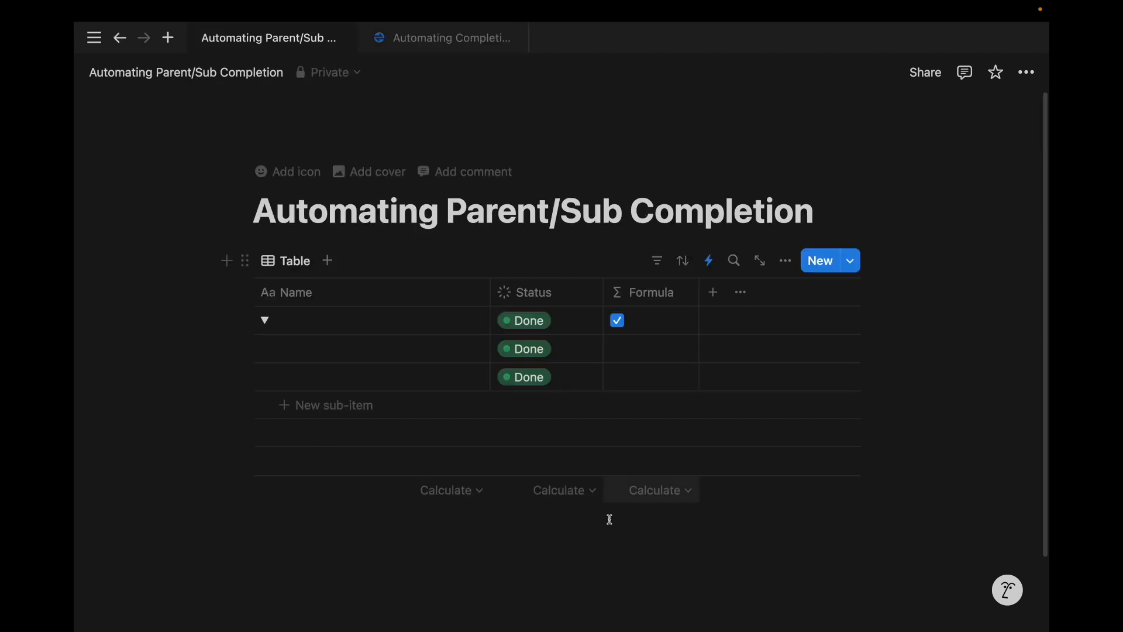